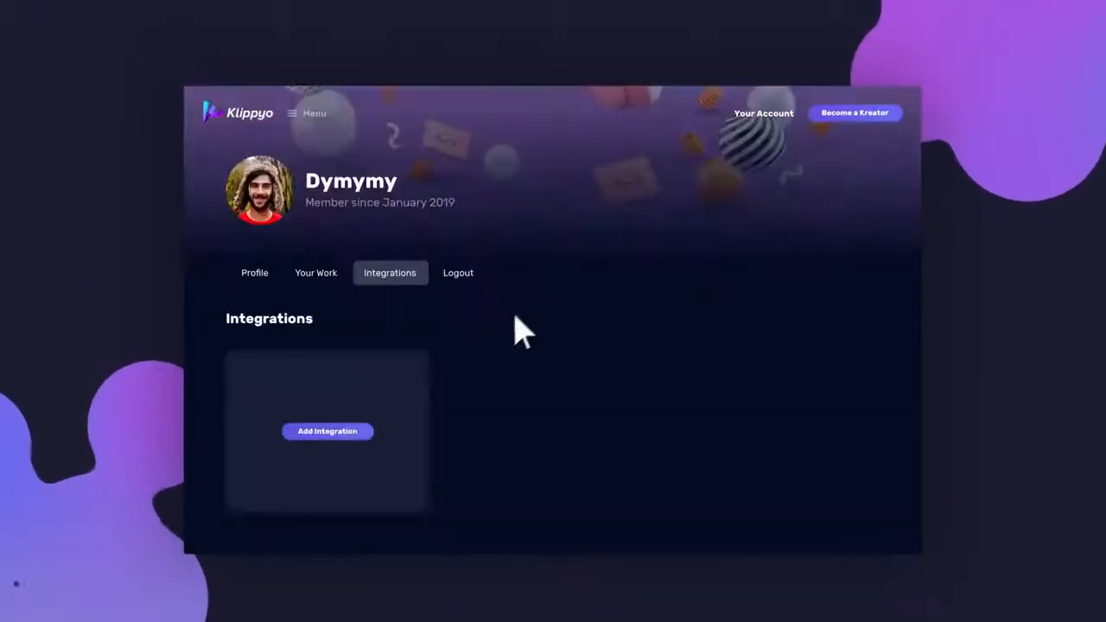
Add a new integration that connects Viddyoze to the Klippyo account.
click(358, 432)
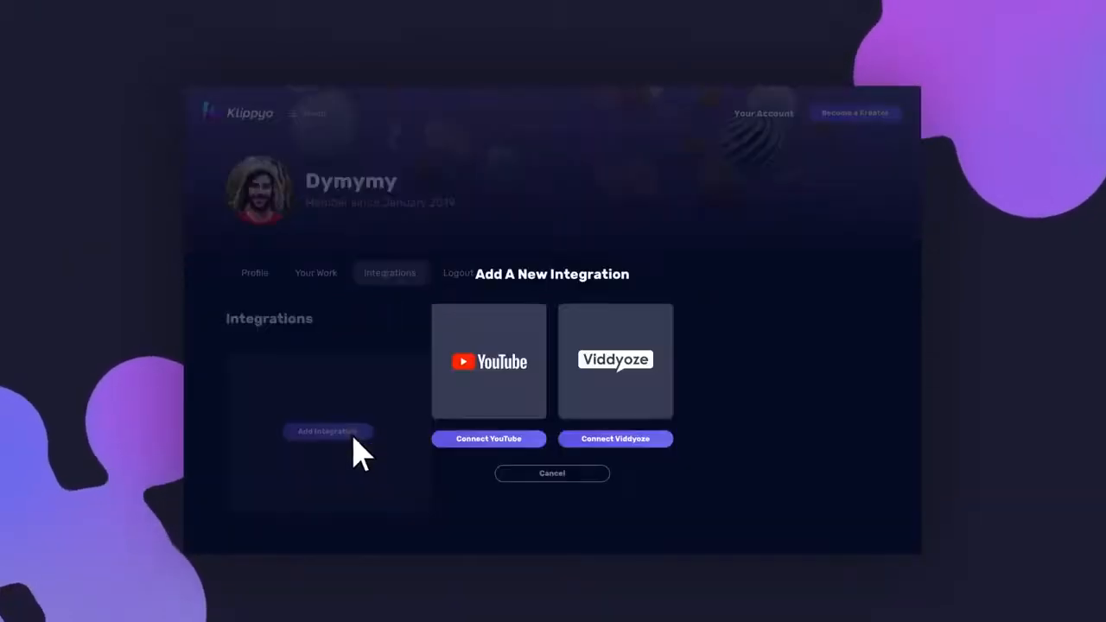
click(644, 438)
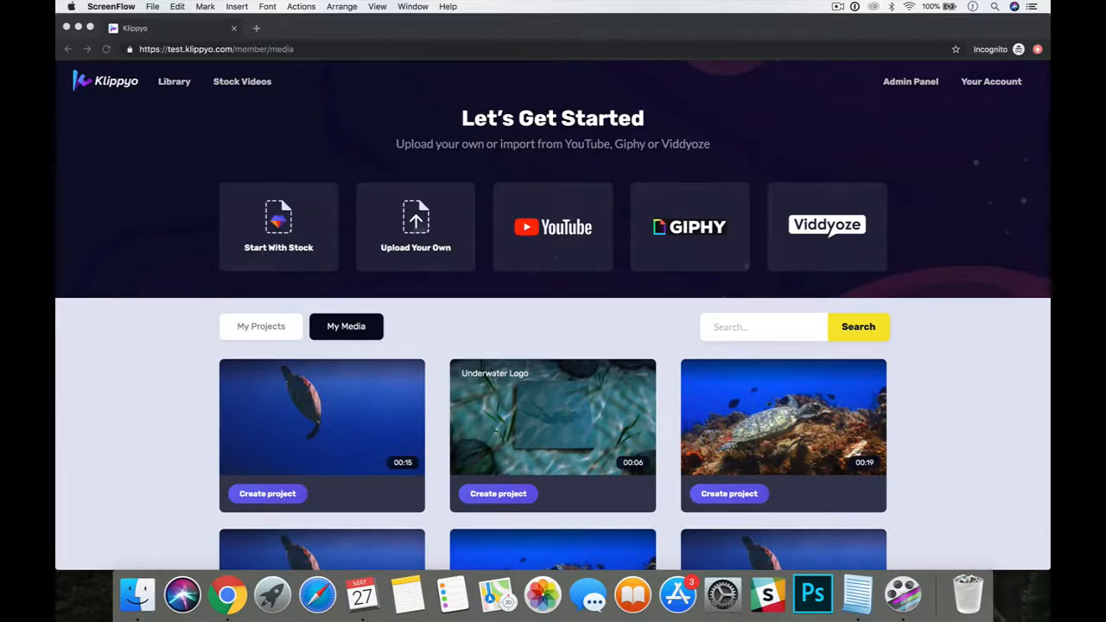
Examine the file upload, YouTube, Giphy and Viddyoze Renders import options for starting a video project.
click(867, 179)
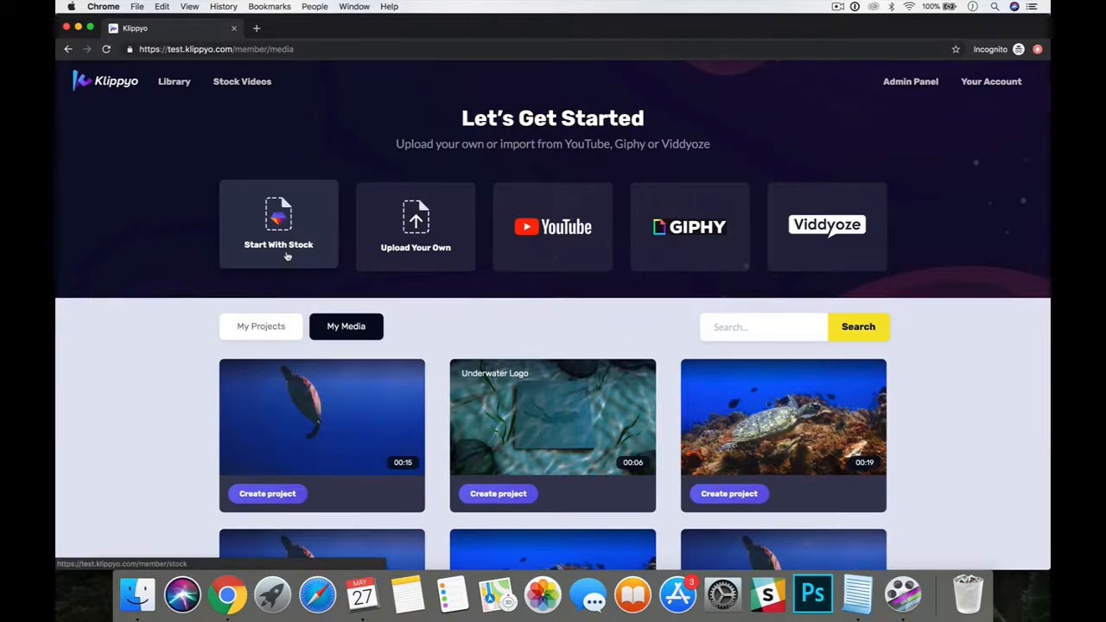
click(388, 249)
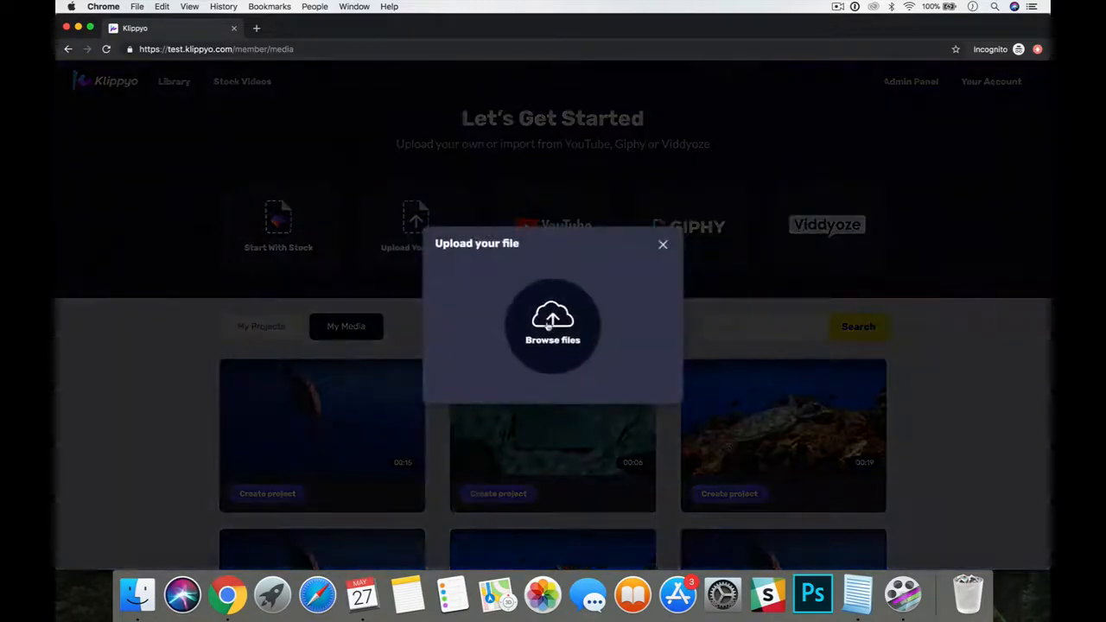
click(663, 246)
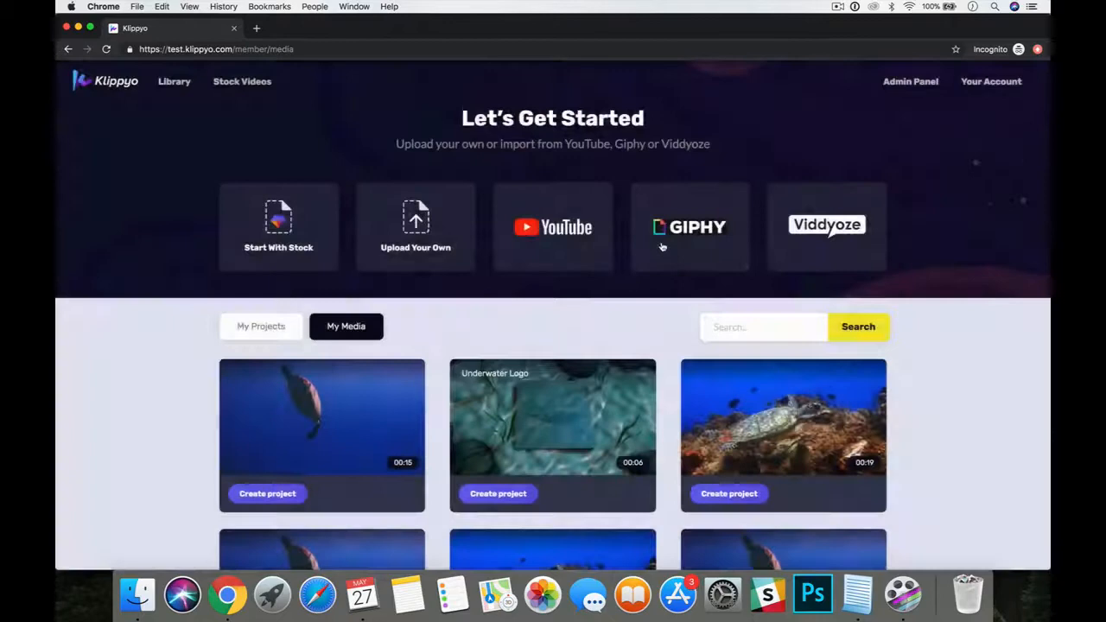
click(550, 242)
click(371, 230)
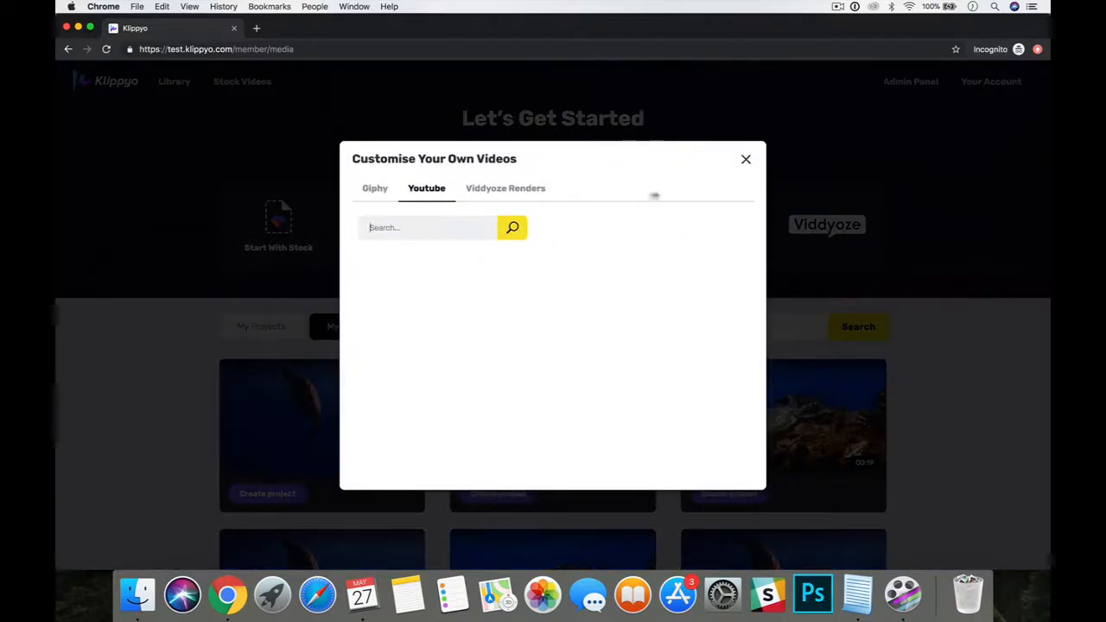
click(743, 161)
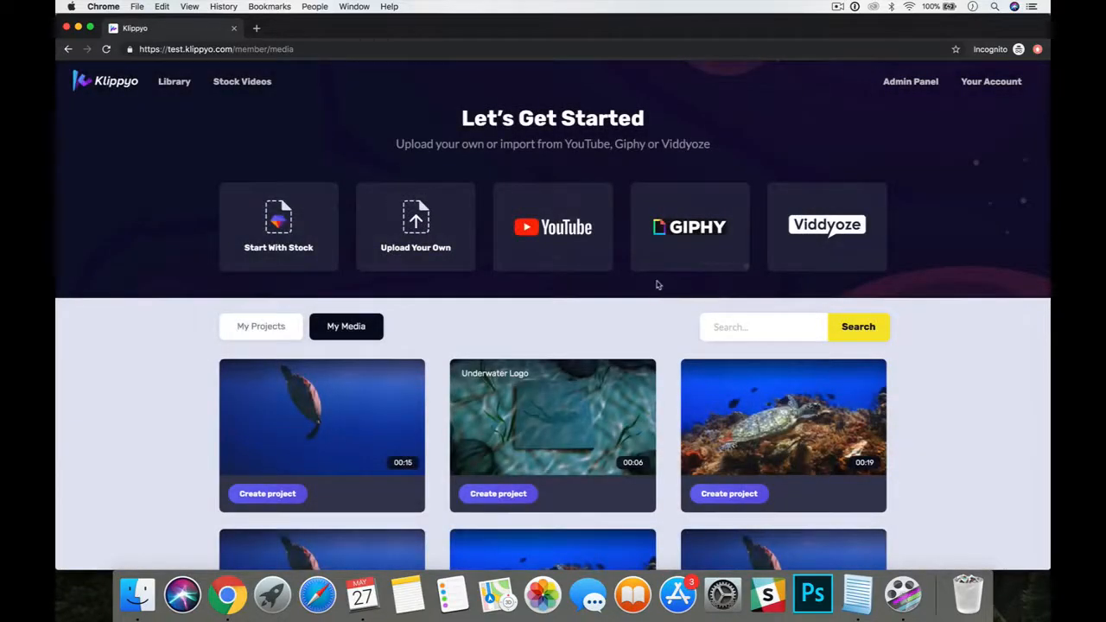
click(710, 227)
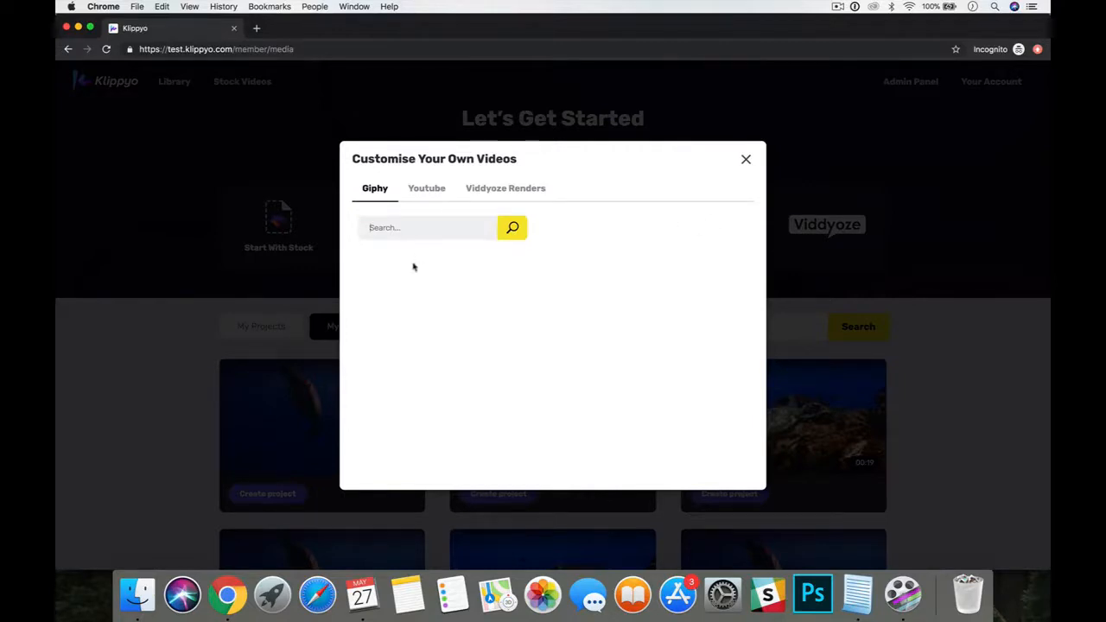
click(746, 160)
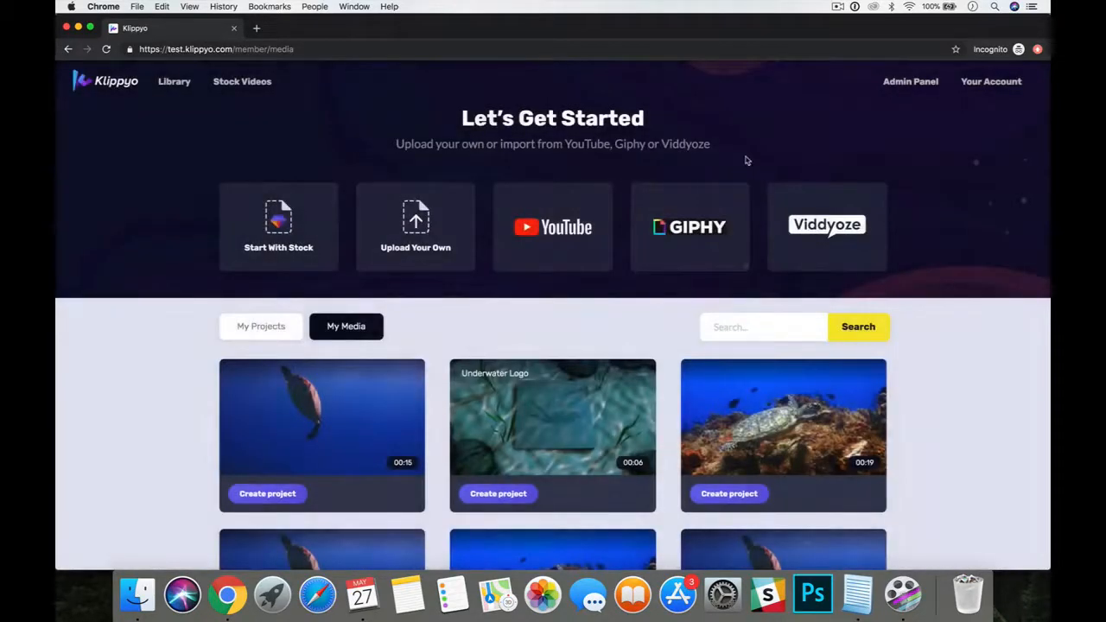
click(802, 241)
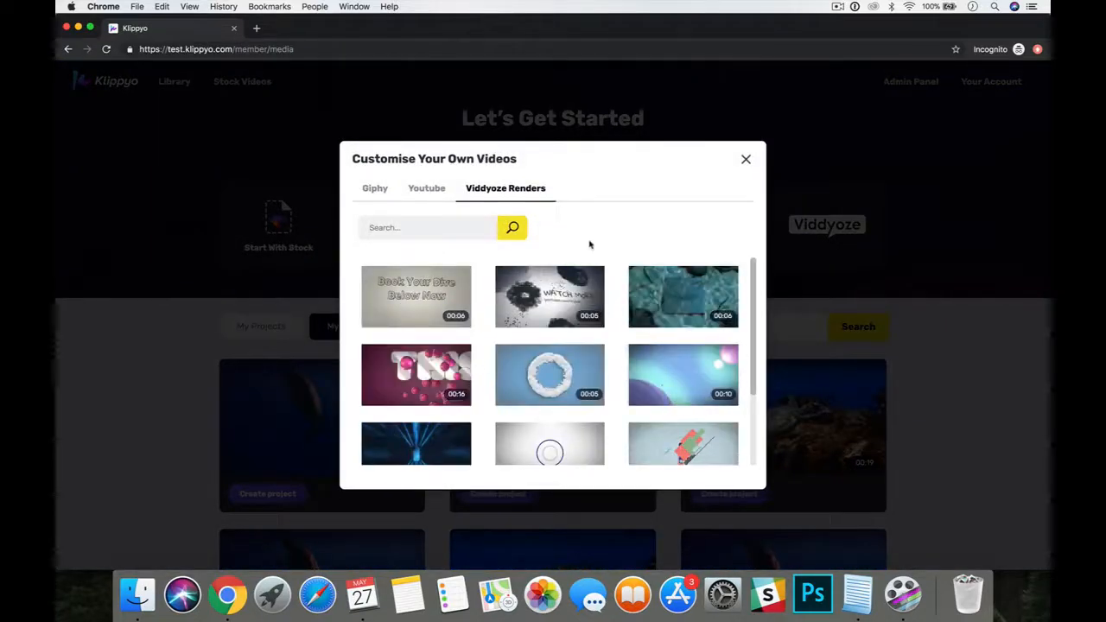
mouse_move(633, 314)
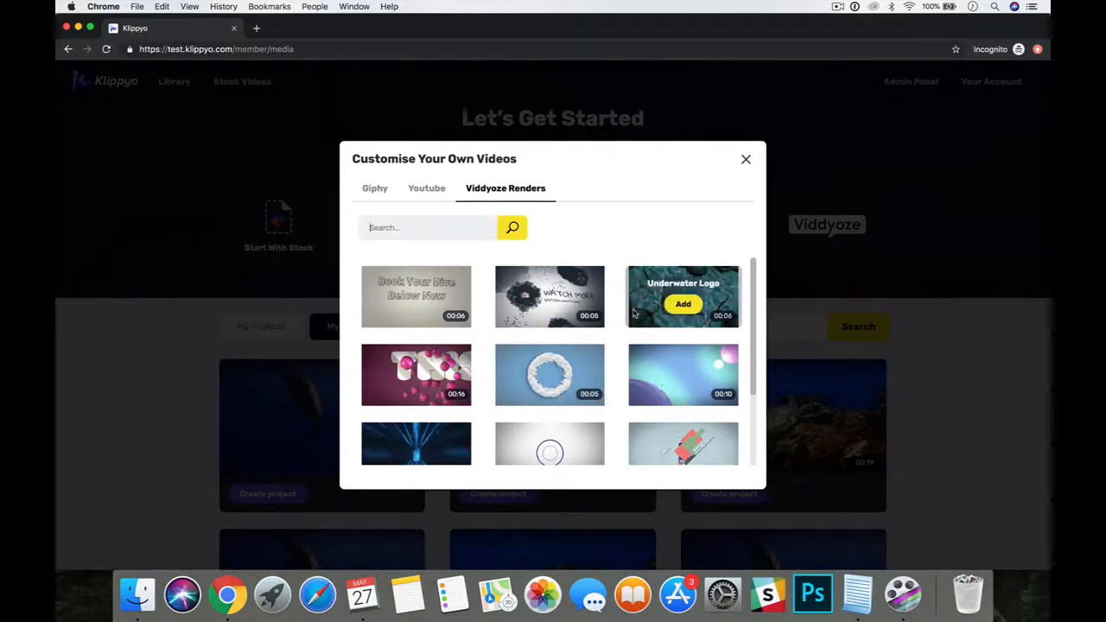
click(746, 159)
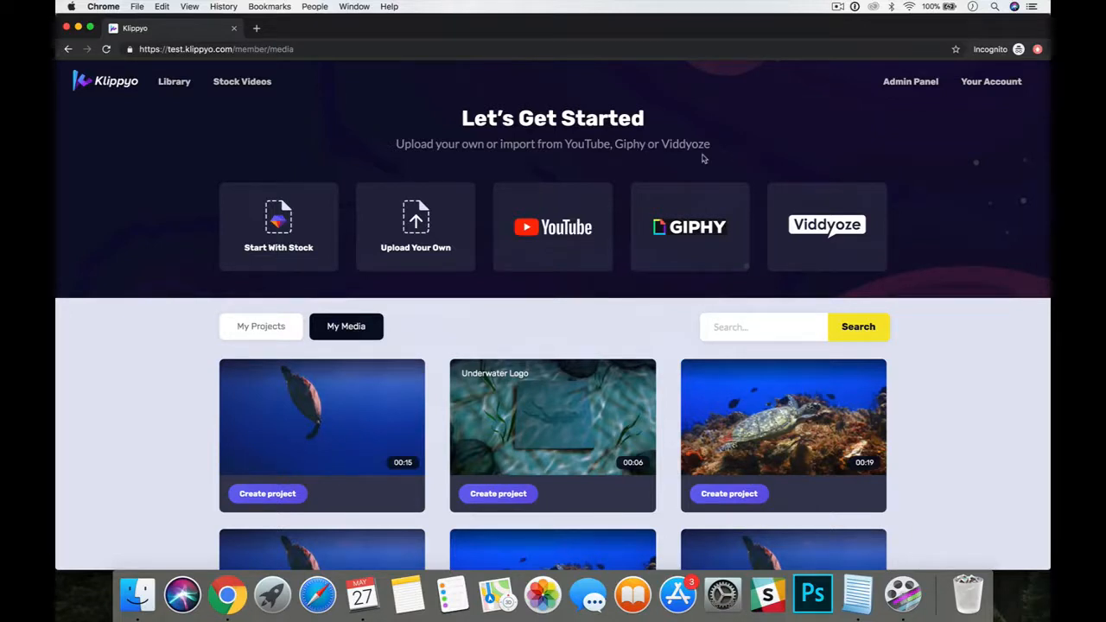
Start with stock footage and search the stock videos for "turtles".
click(297, 231)
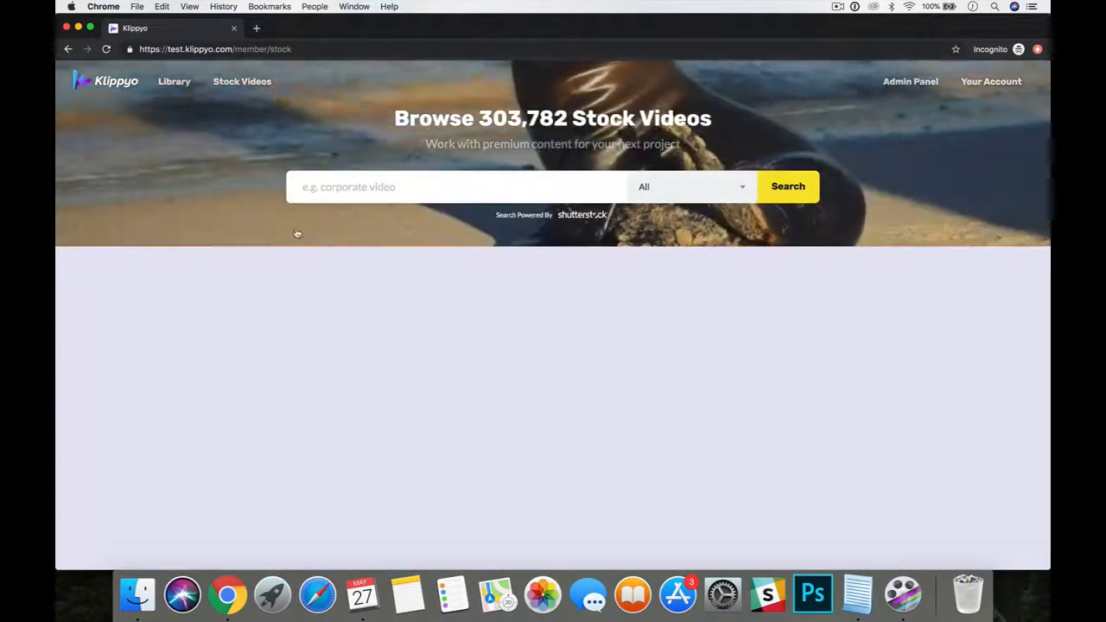
click(338, 187)
text(t)
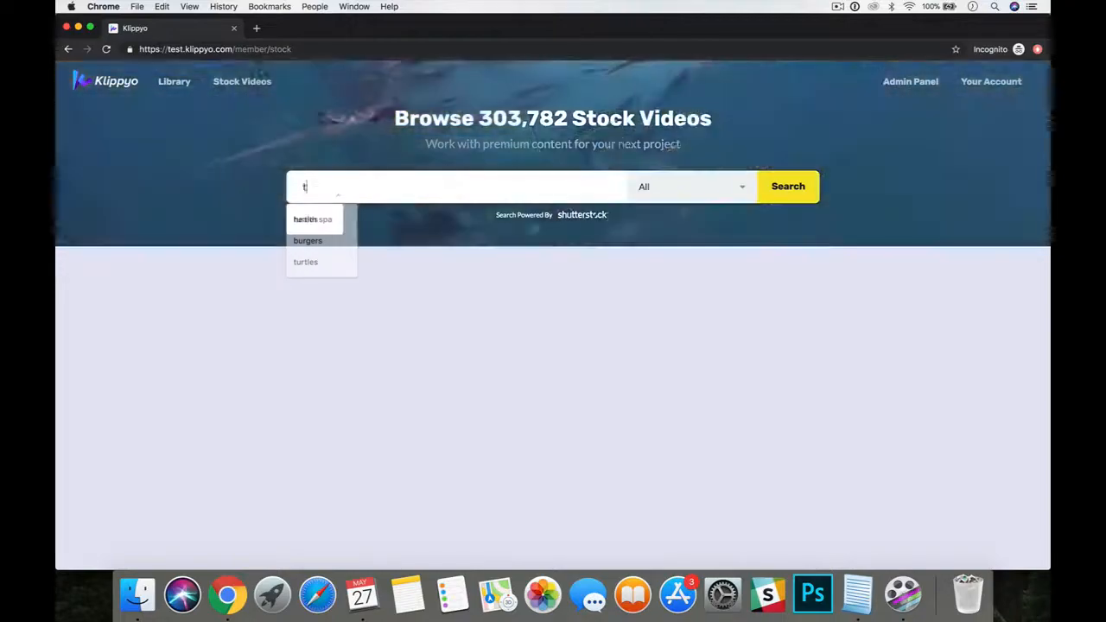
text(urtles)
key(Return)
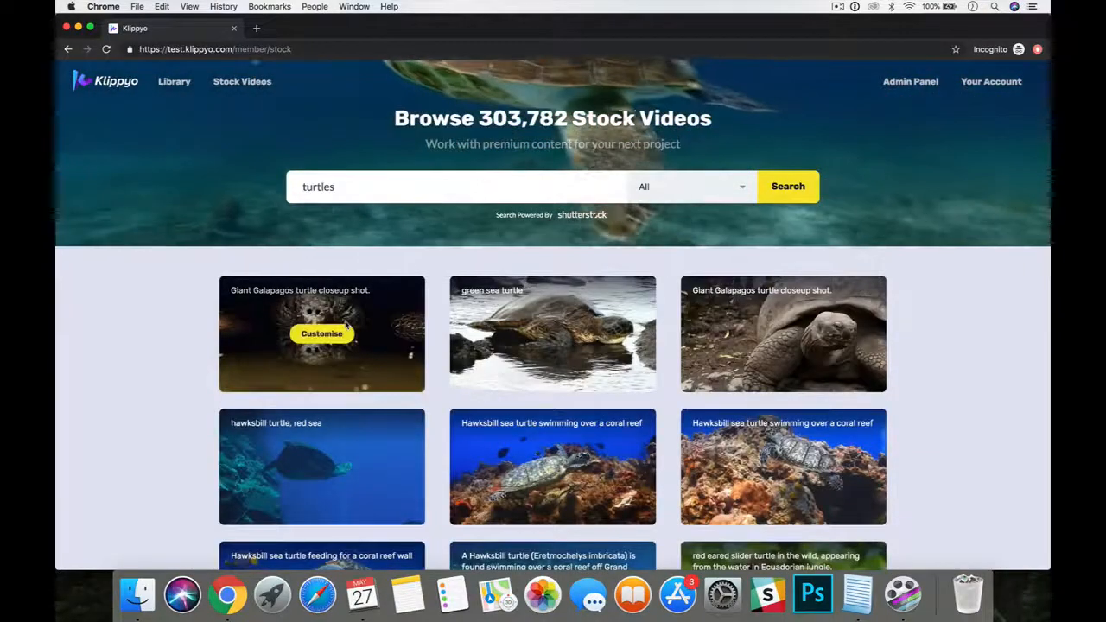
Choose the stock video "Hawksbill sea turtle swimming over a coral reef" beside the red sea clip for customising.
scroll(345, 324, down, 3)
scroll(344, 324, down, 3)
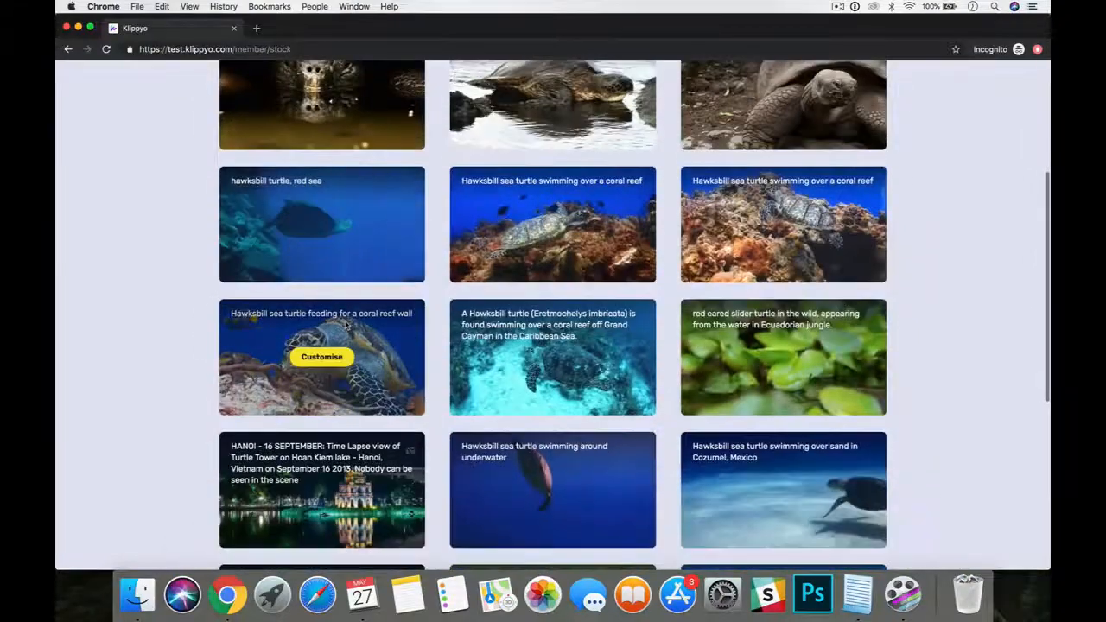
mouse_move(538, 249)
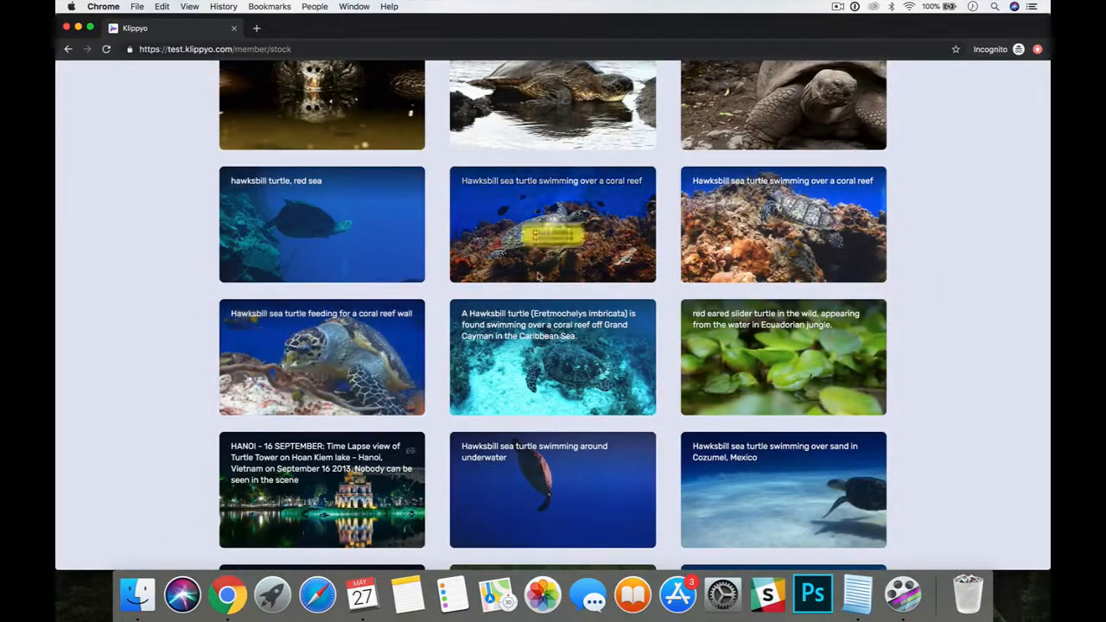
click(553, 227)
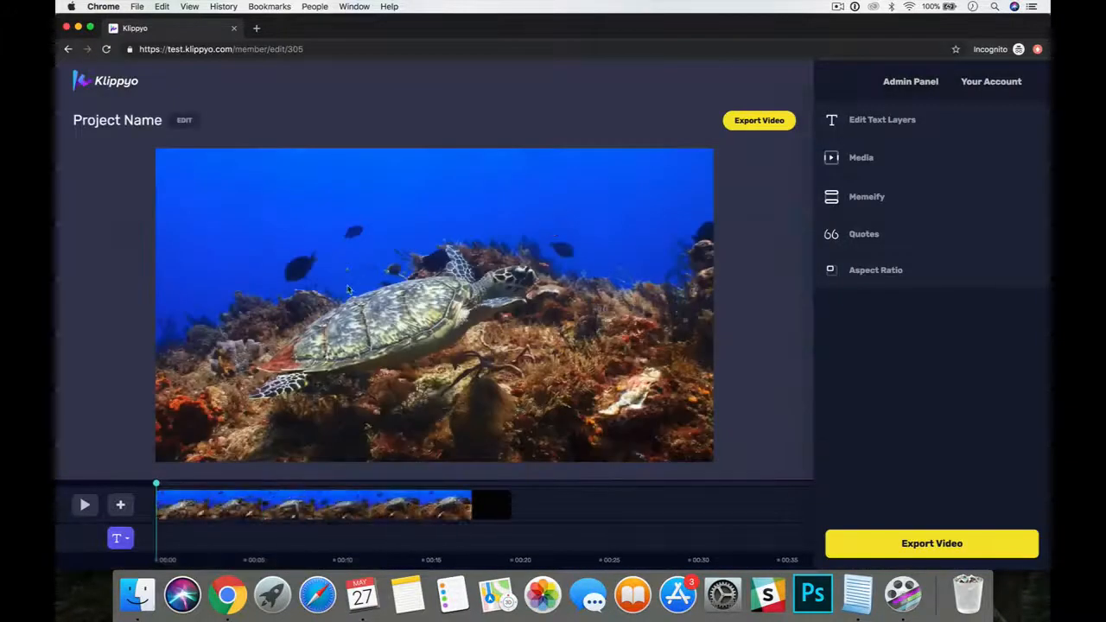
Preview the turtle clip briefly and trim its end so that it runs about 7.5 seconds.
click(85, 505)
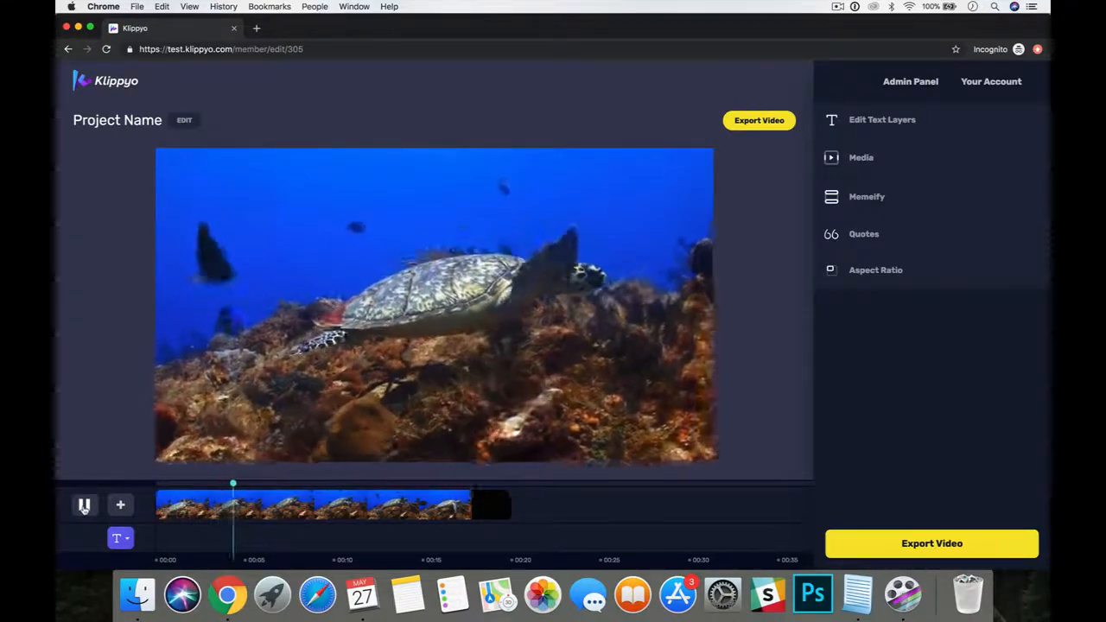
click(85, 505)
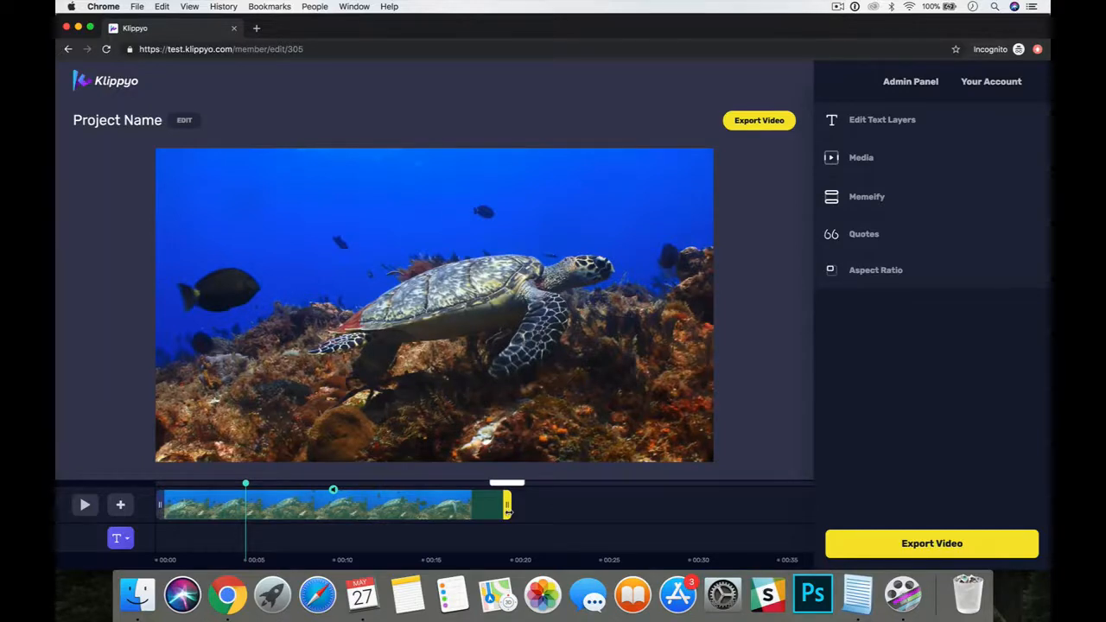
drag(507, 510, 289, 511)
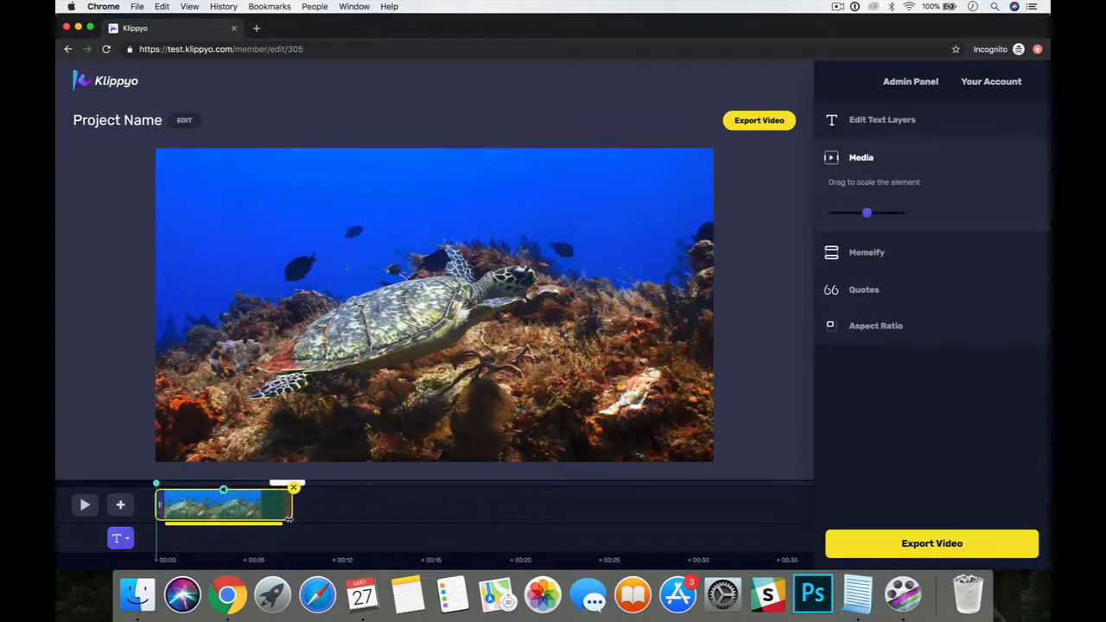
Find the Viddyoze render matching "underwater" and add it to the timeline.
click(120, 505)
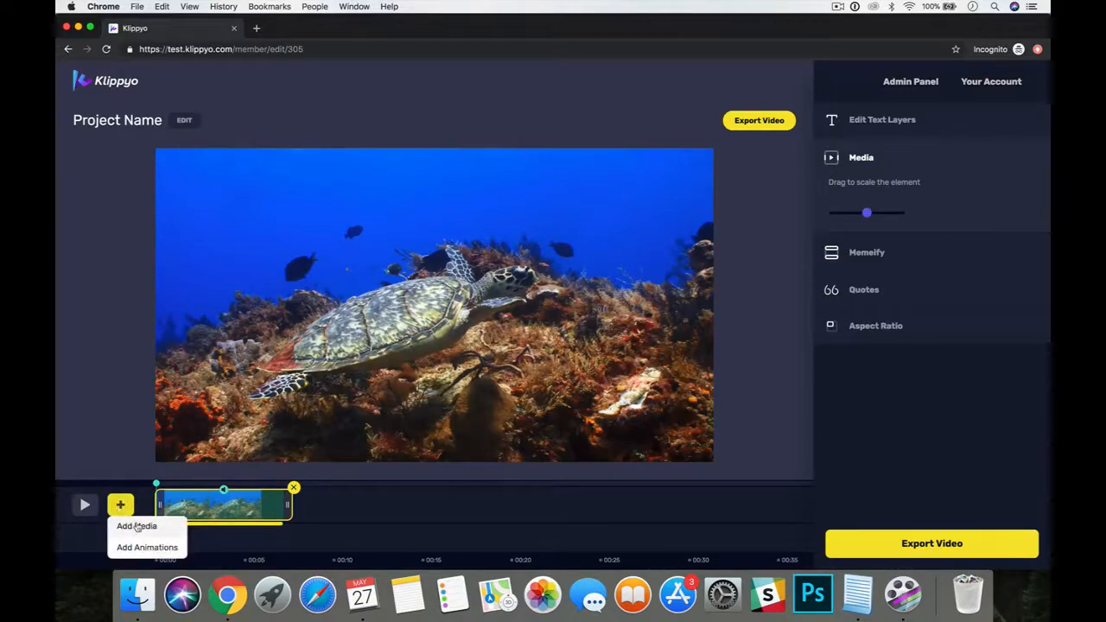
click(138, 526)
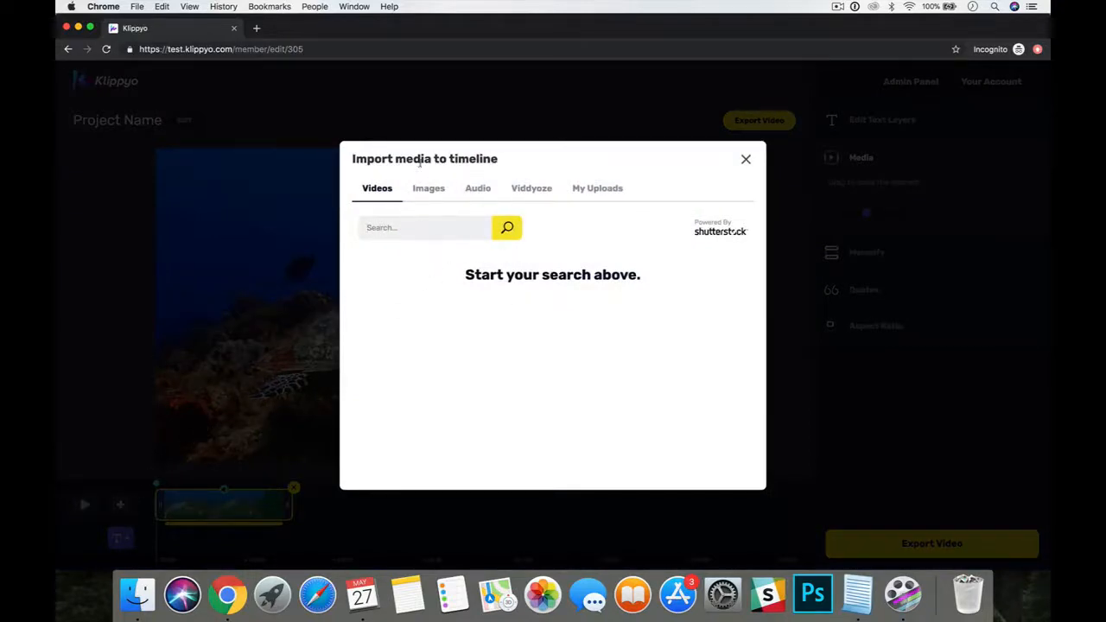
click(525, 192)
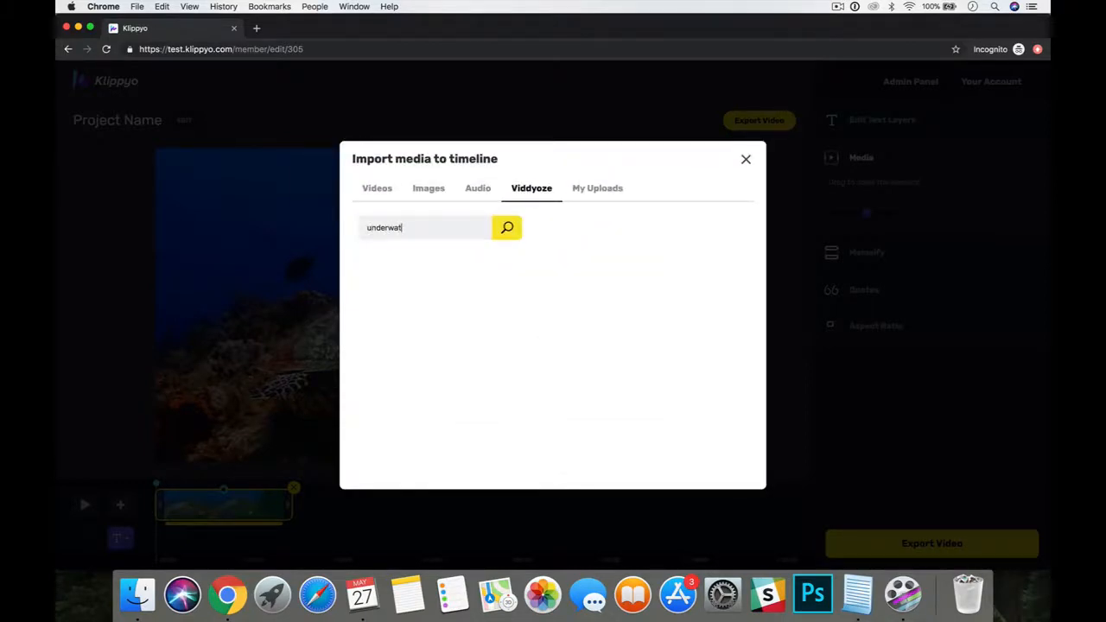
text(underwater)
key(Return)
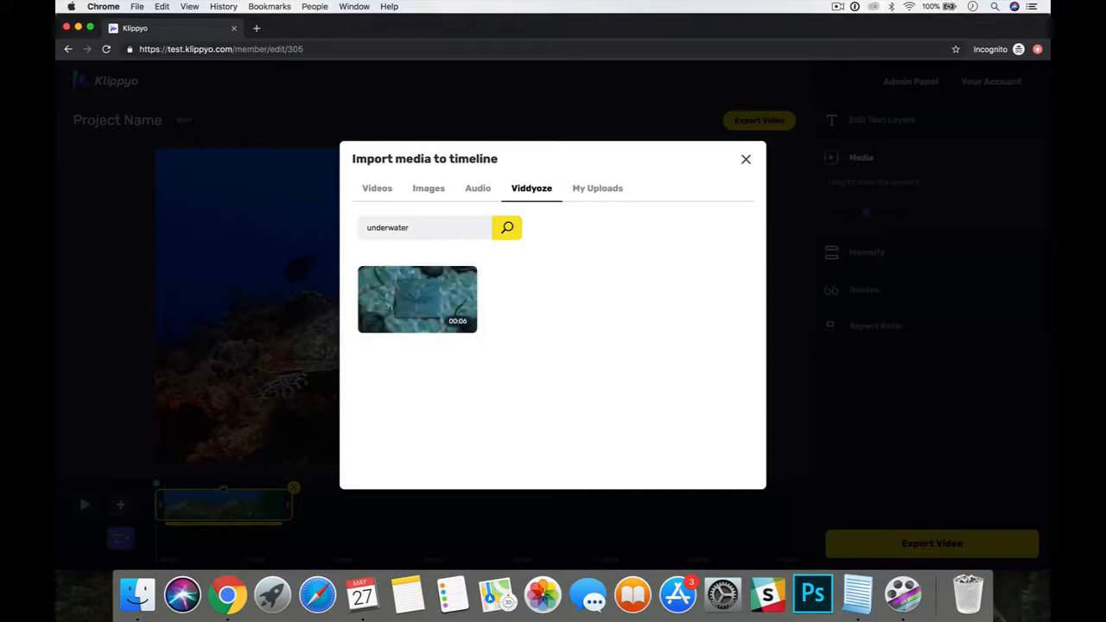
mouse_move(415, 301)
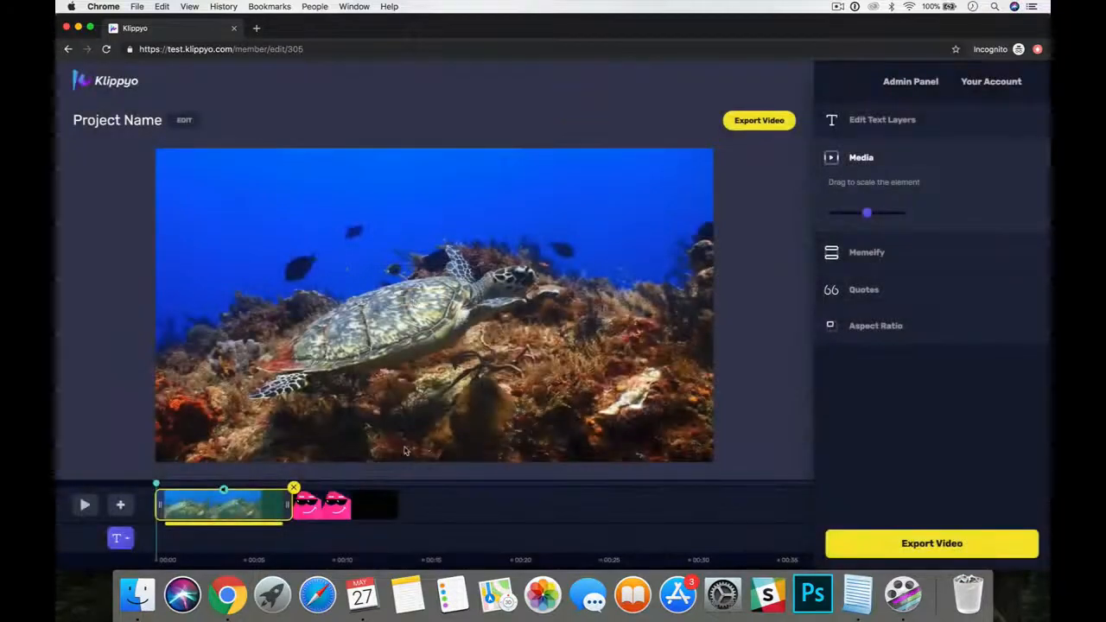
Move the Underwater Logo clip ahead of the turtle clip and preview the sequence from the start.
drag(344, 512, 184, 528)
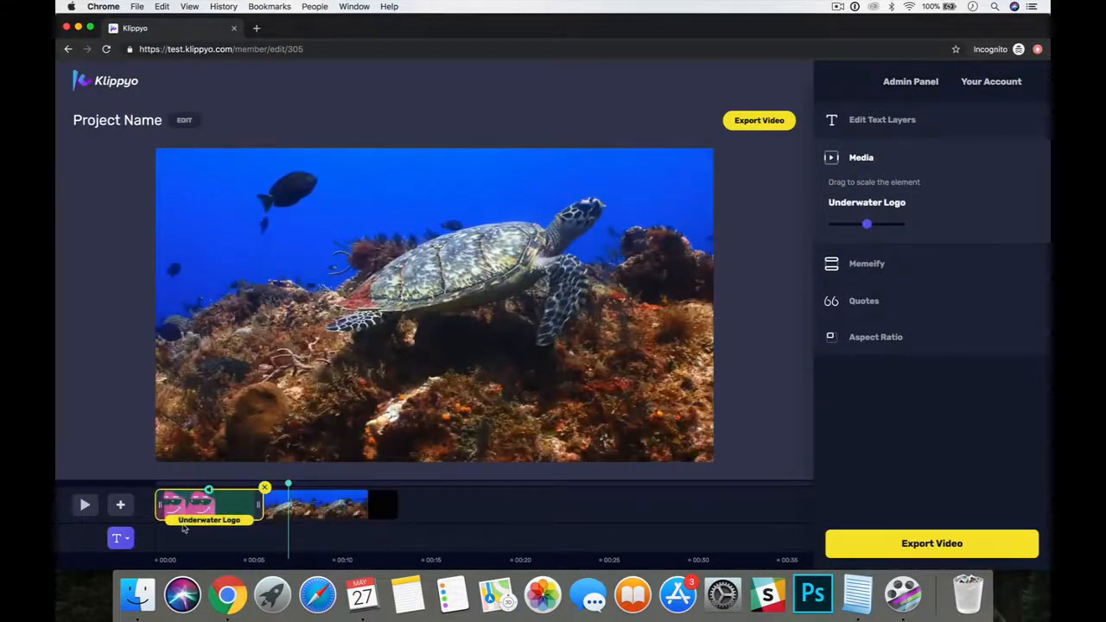
click(314, 485)
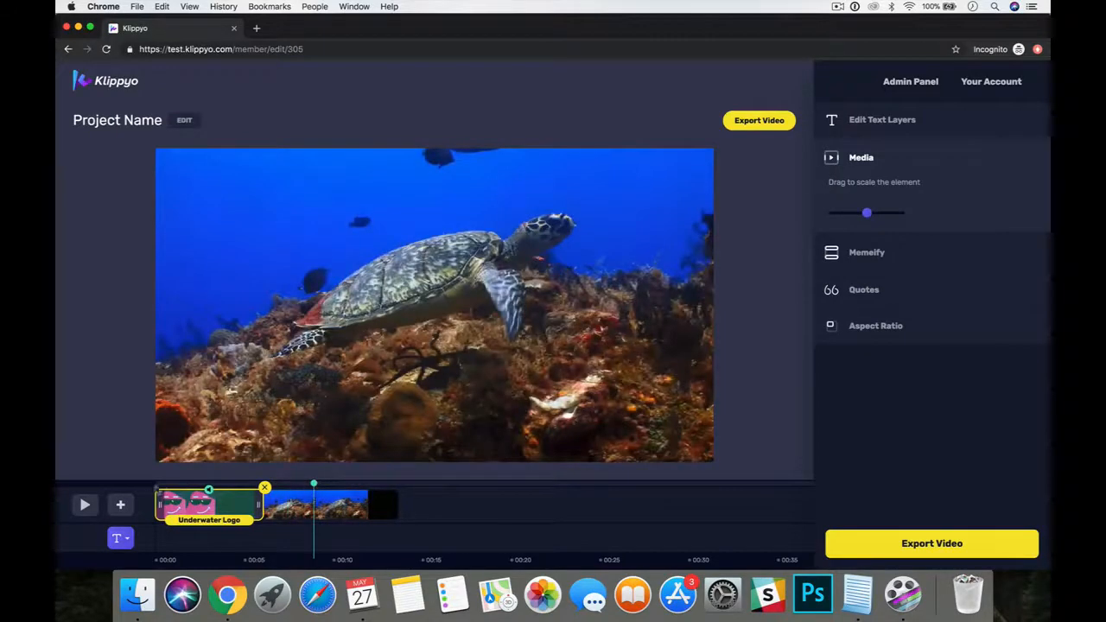
click(156, 487)
click(85, 505)
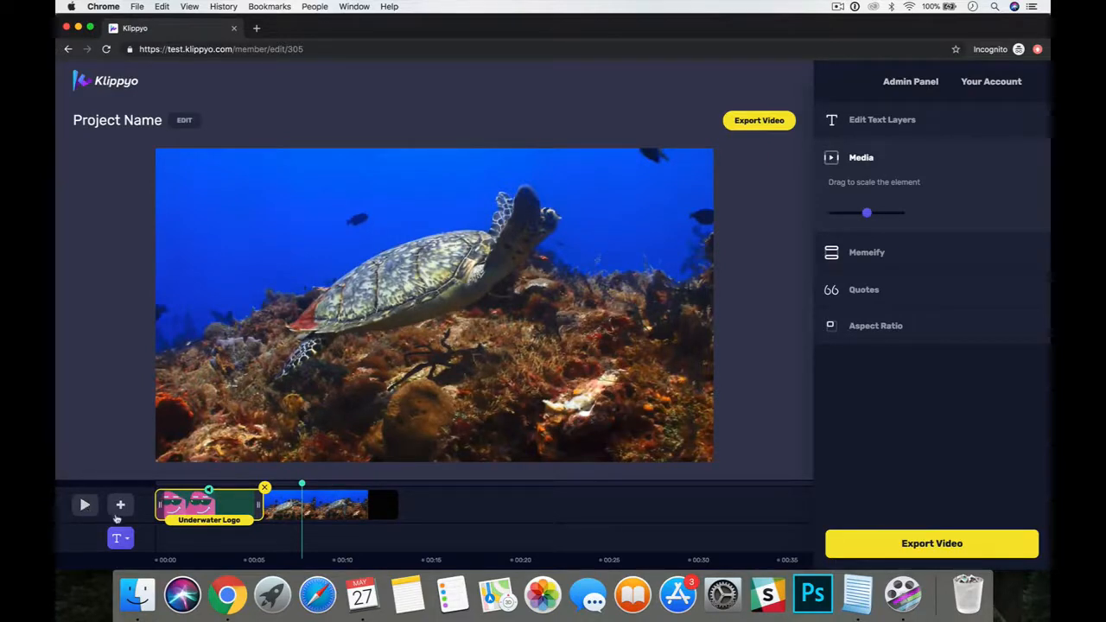
Search the stock videos for "turtles" and add the 15-second clip of a turtle swimming in open blue water to the timeline.
click(121, 512)
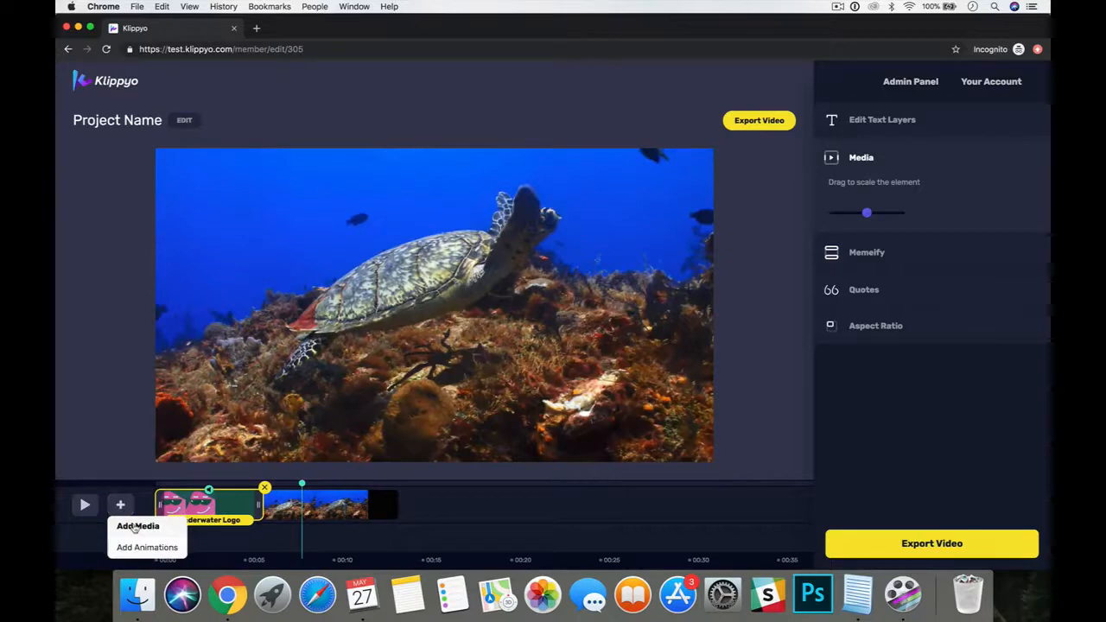
click(134, 527)
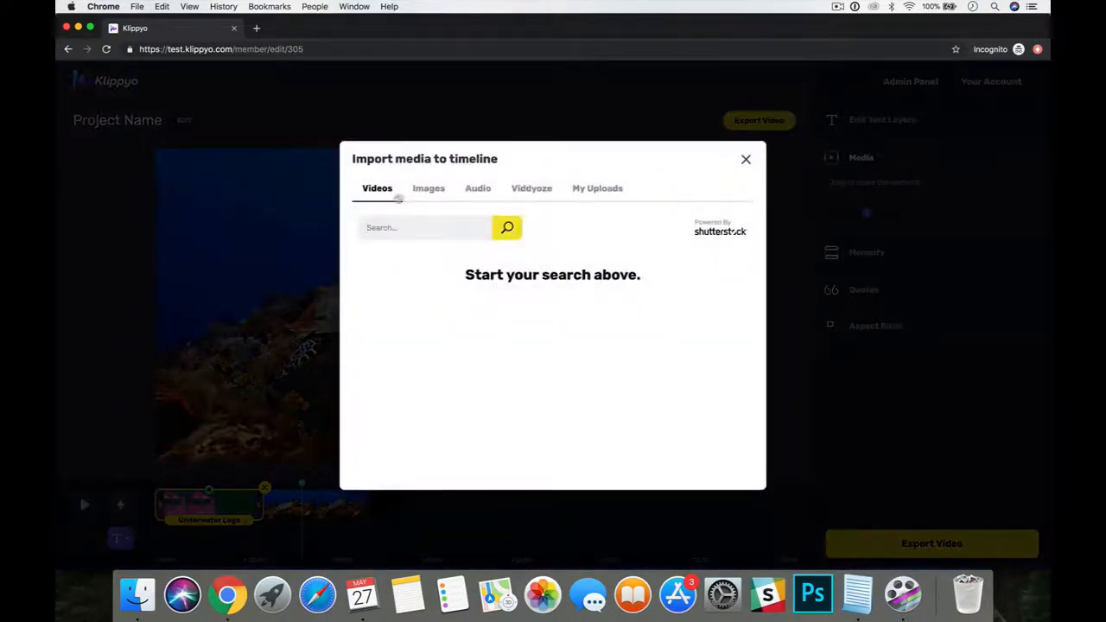
click(531, 193)
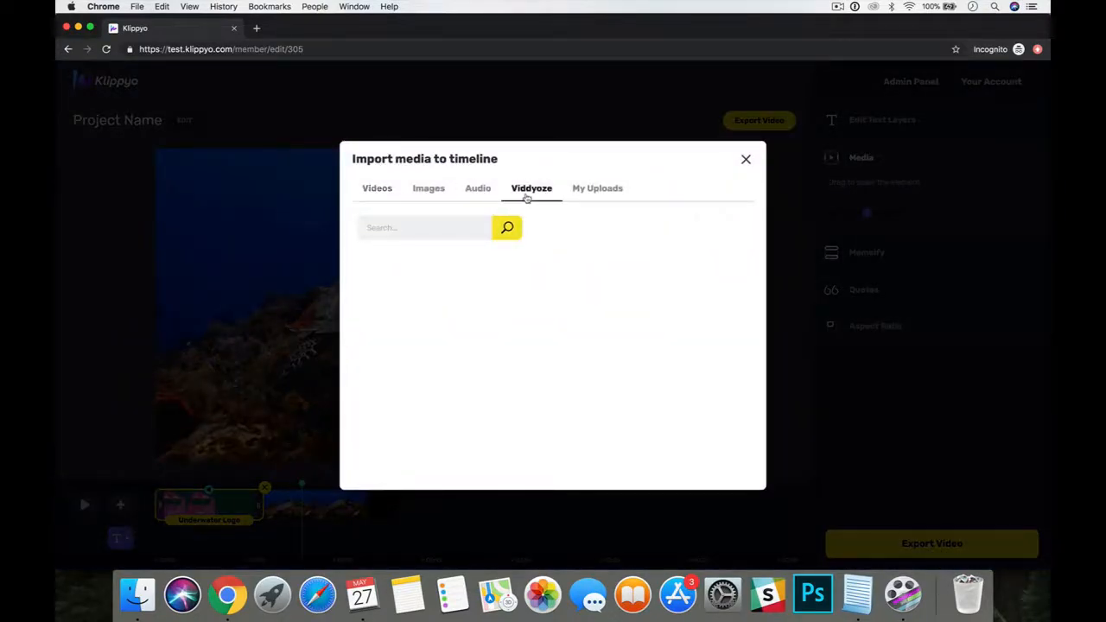
click(381, 194)
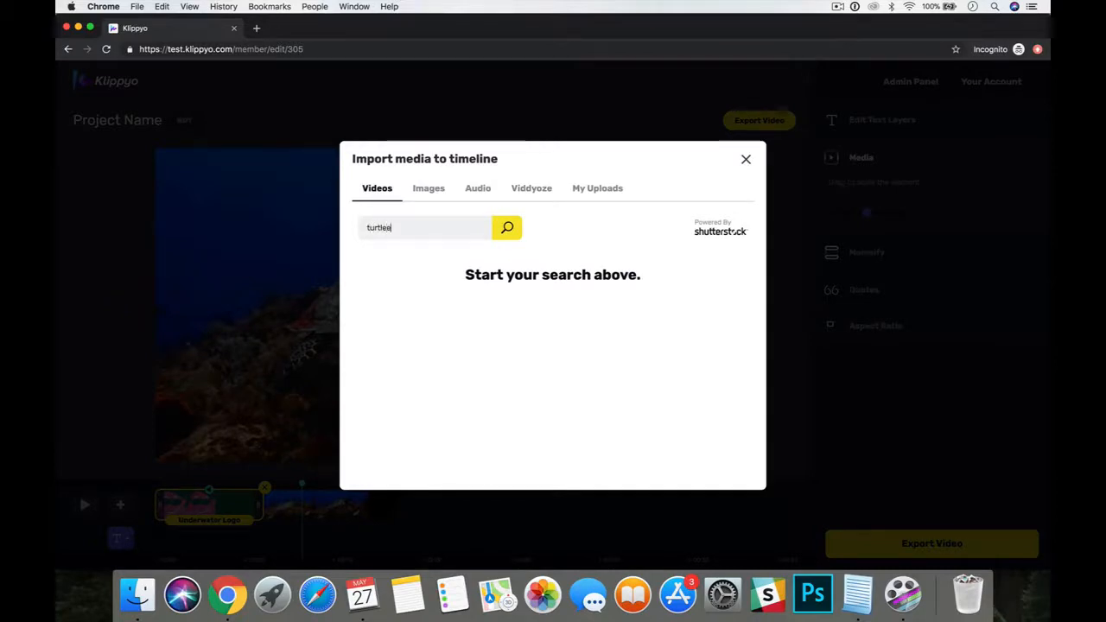
text(turtles)
key(Return)
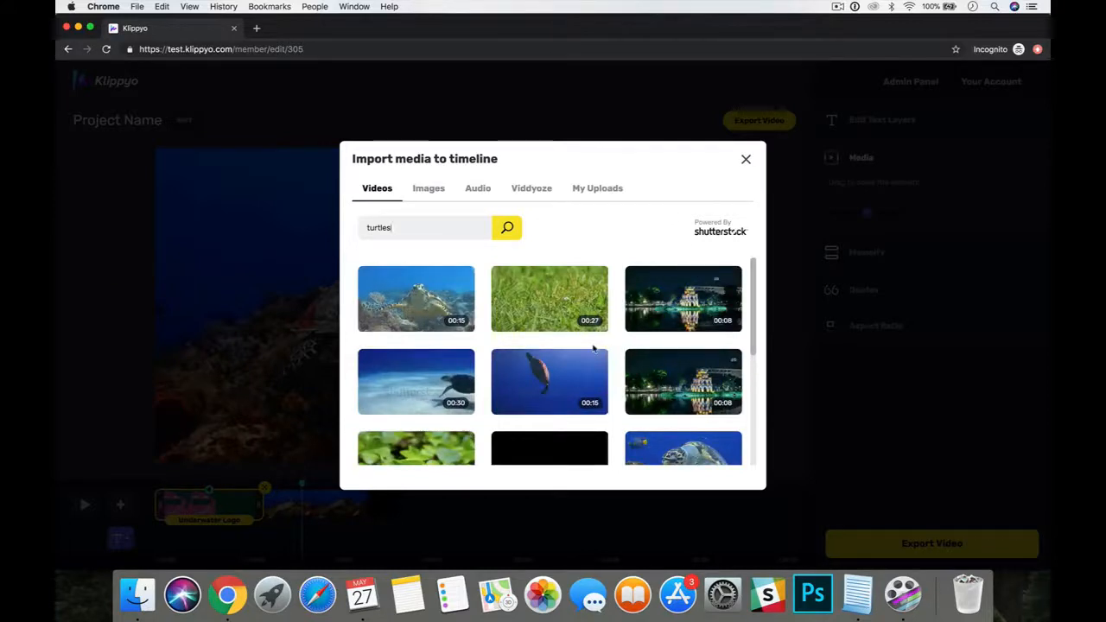
scroll(593, 348, down, 1)
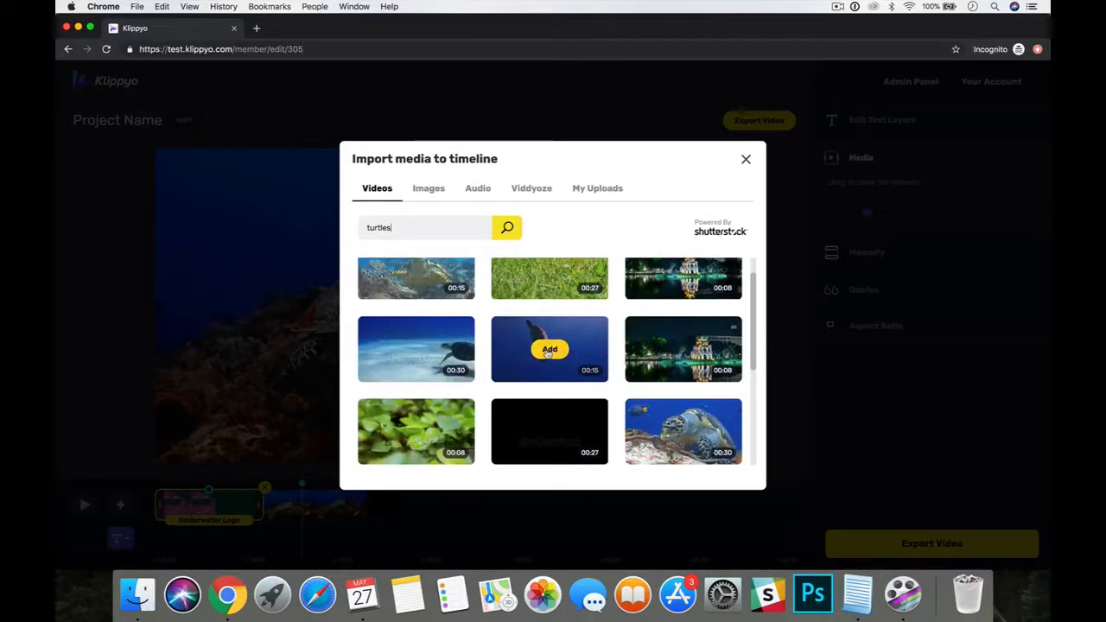
click(548, 350)
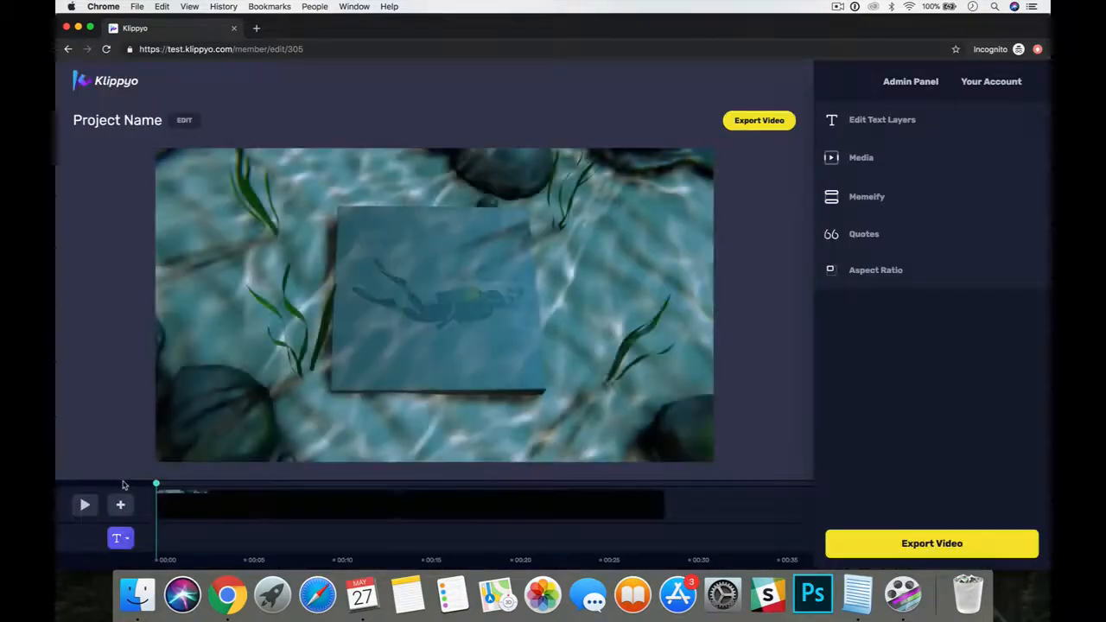
Scale up the open-water turtle clip slightly so that the turtle fills more of the frame.
click(461, 489)
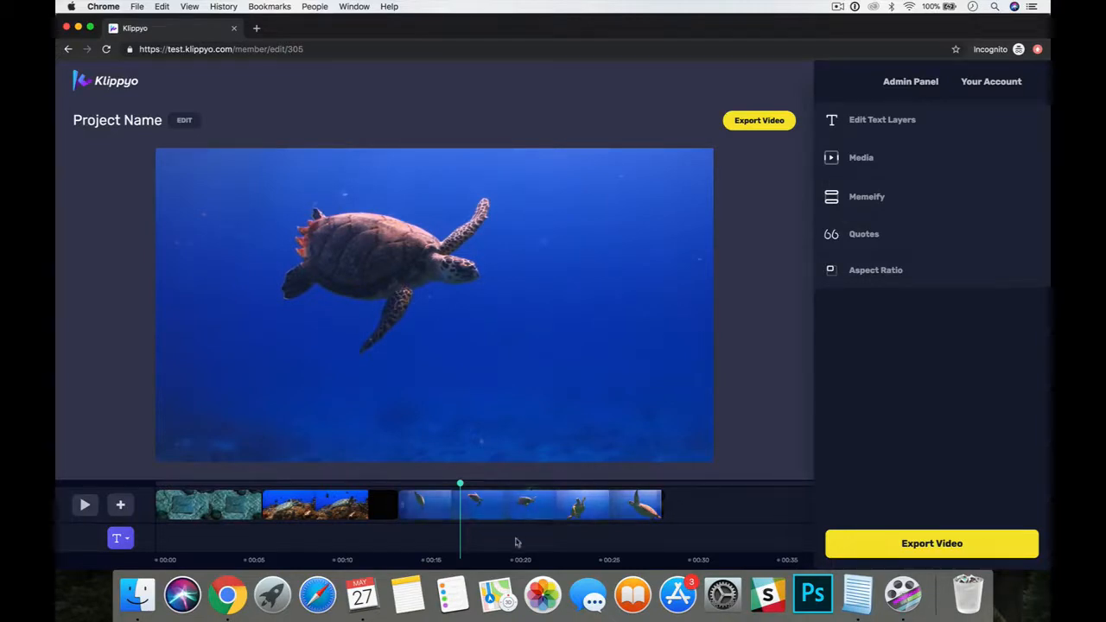
click(518, 508)
click(489, 488)
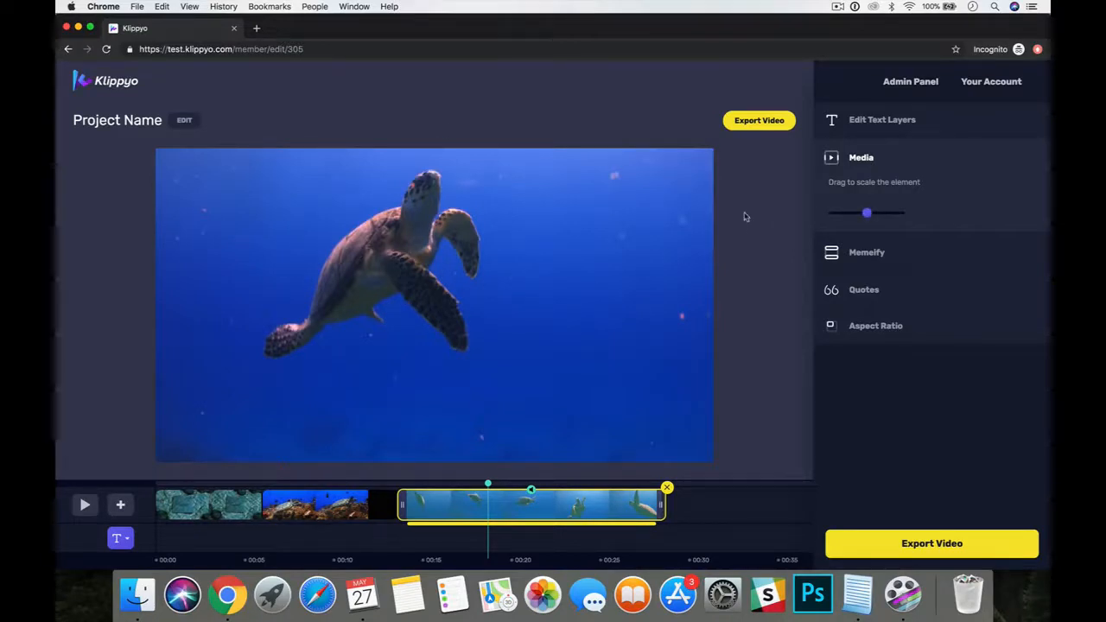
drag(866, 213, 871, 216)
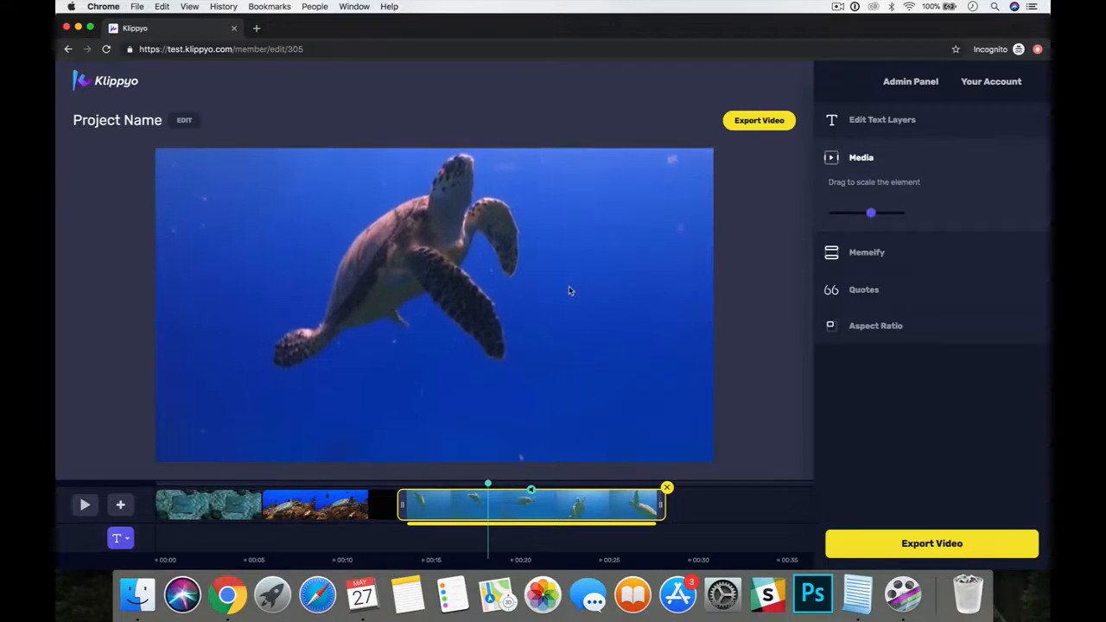
Trim the end of the open-water turtle clip so that it runs about 5.7 seconds, and preview the change from the reef clip.
drag(663, 501, 496, 510)
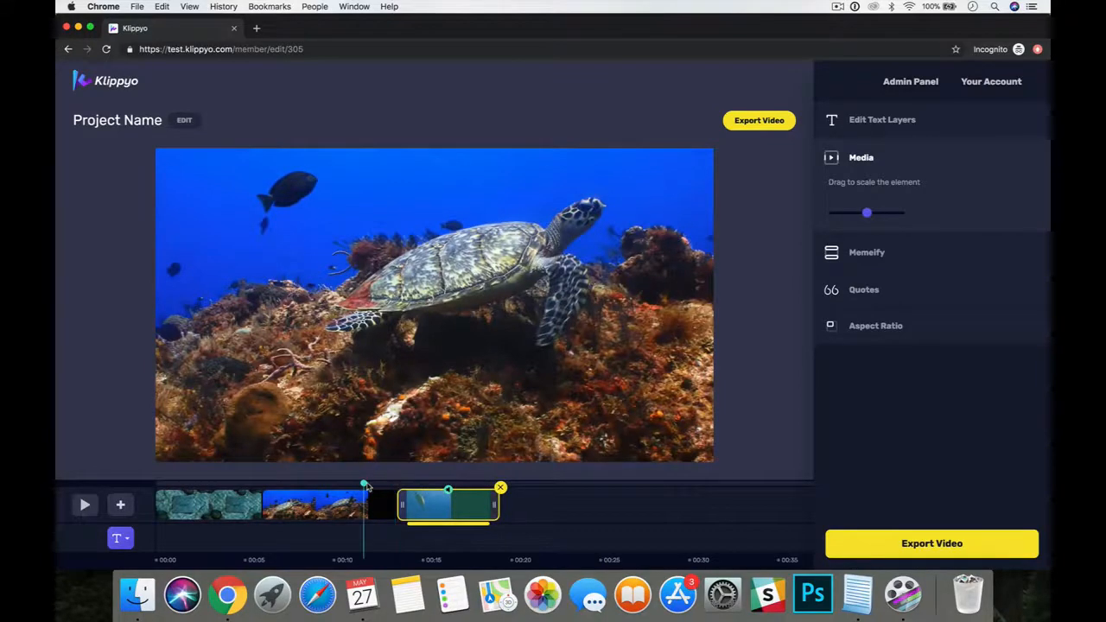
click(85, 505)
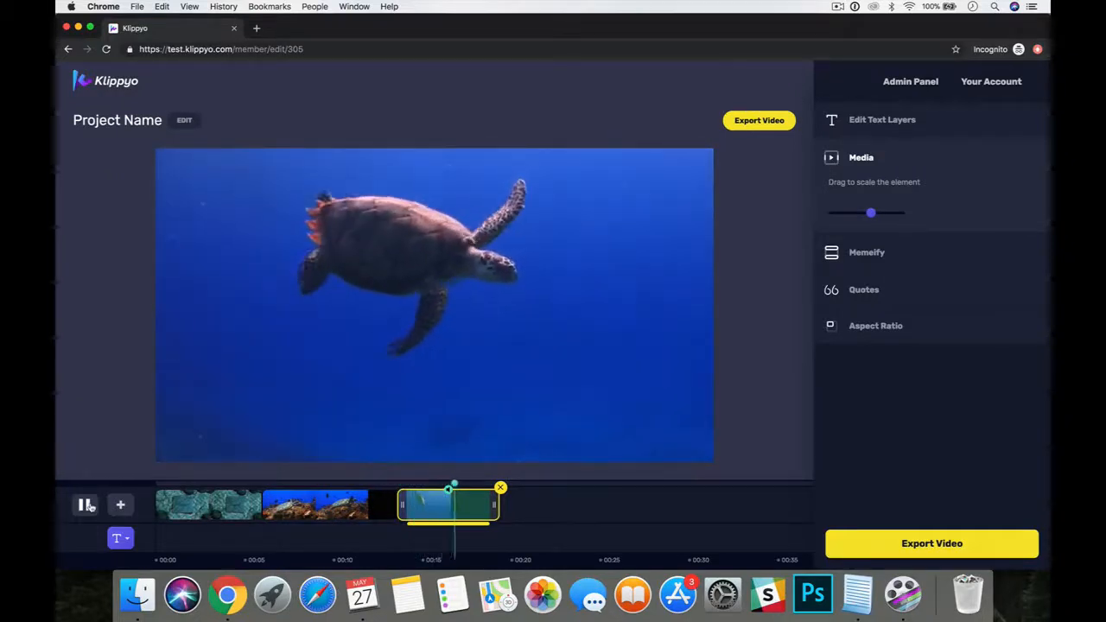
click(87, 504)
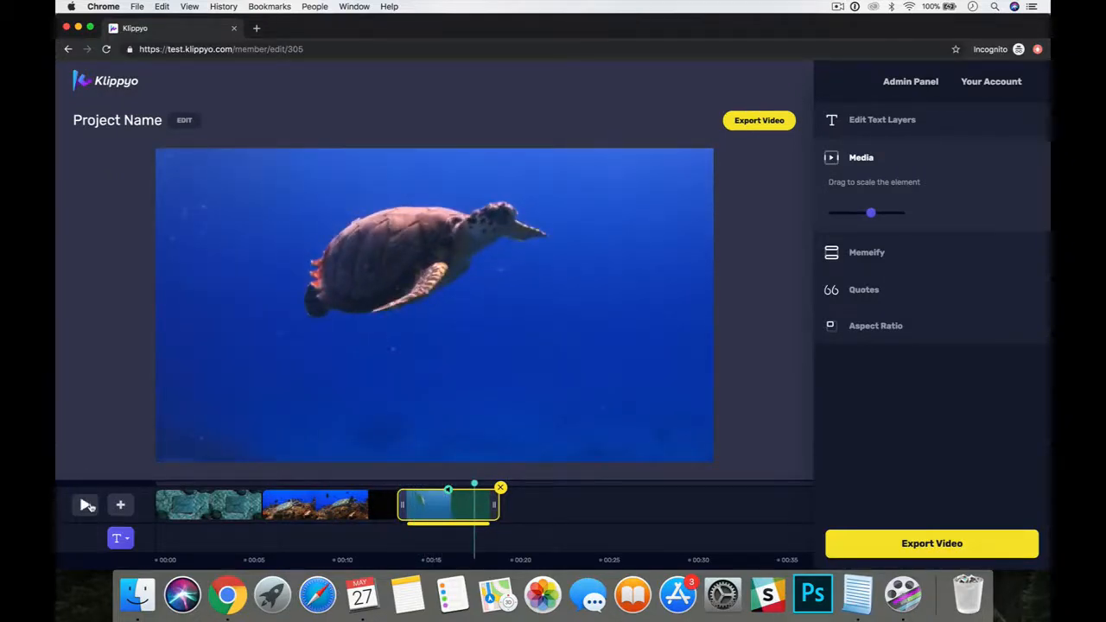
Search the stock videos for "shark" and add the 8-second clip of a diver among sharks to the timeline.
click(121, 508)
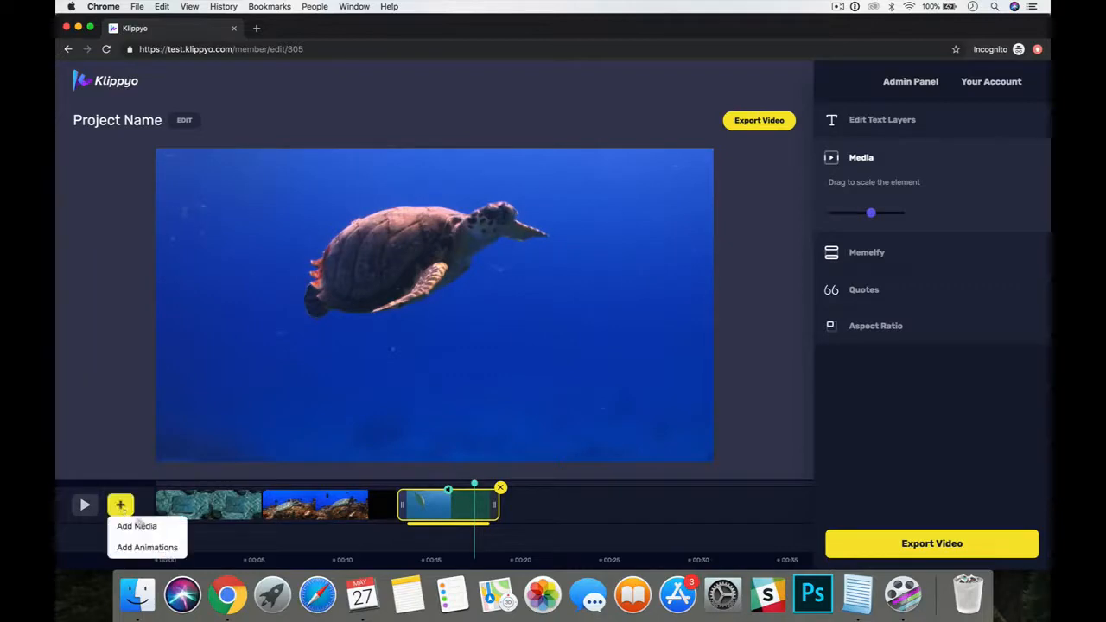
click(130, 523)
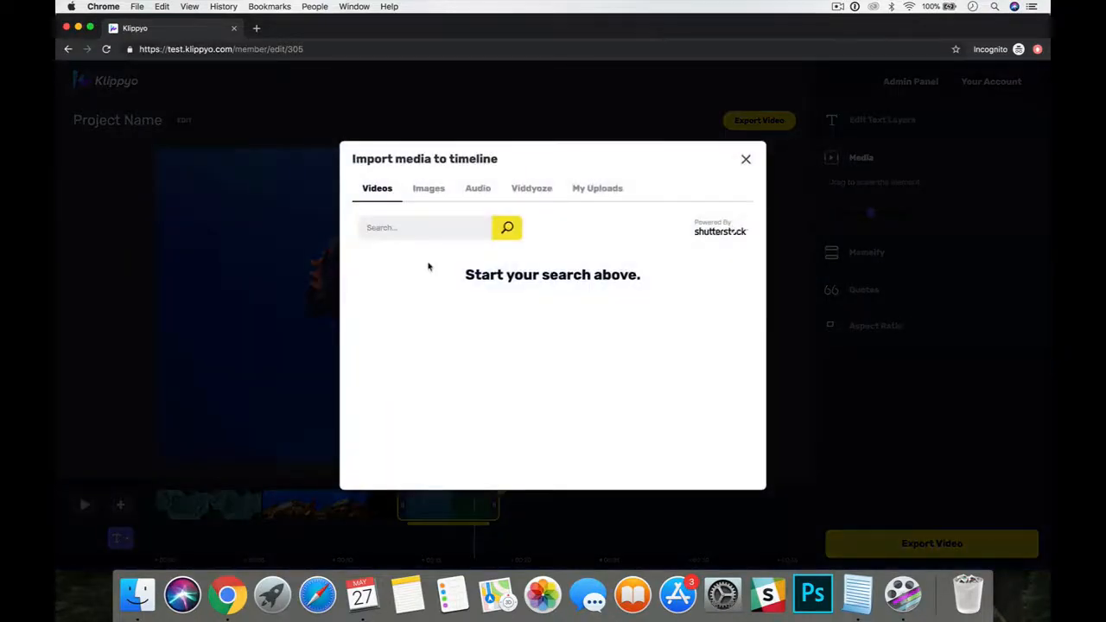
text(shark)
key(Return)
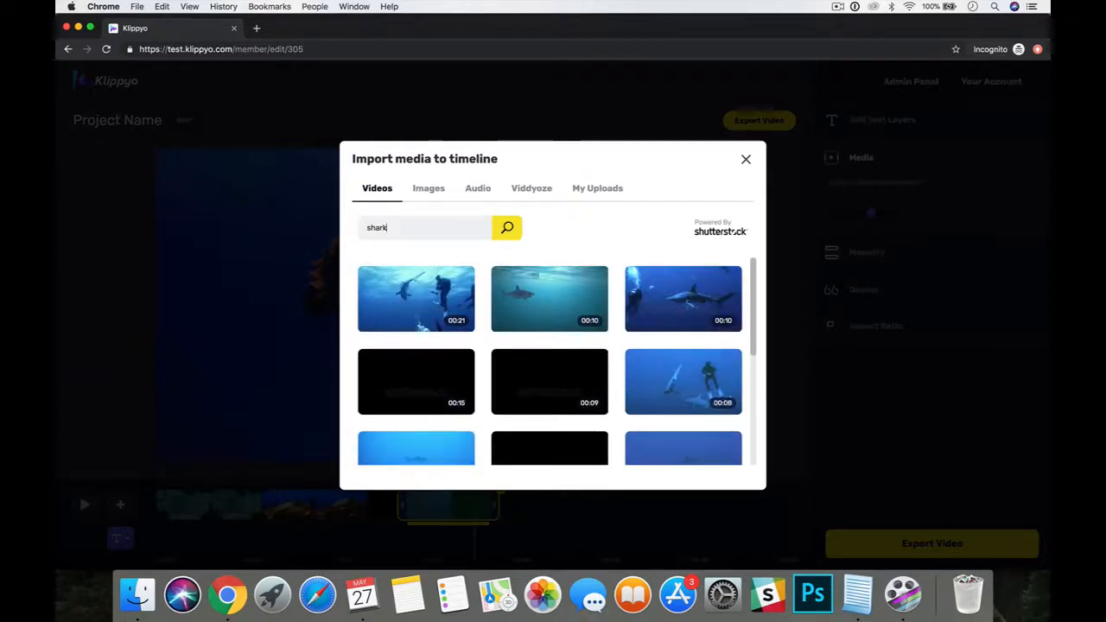
scroll(478, 340, down, 3)
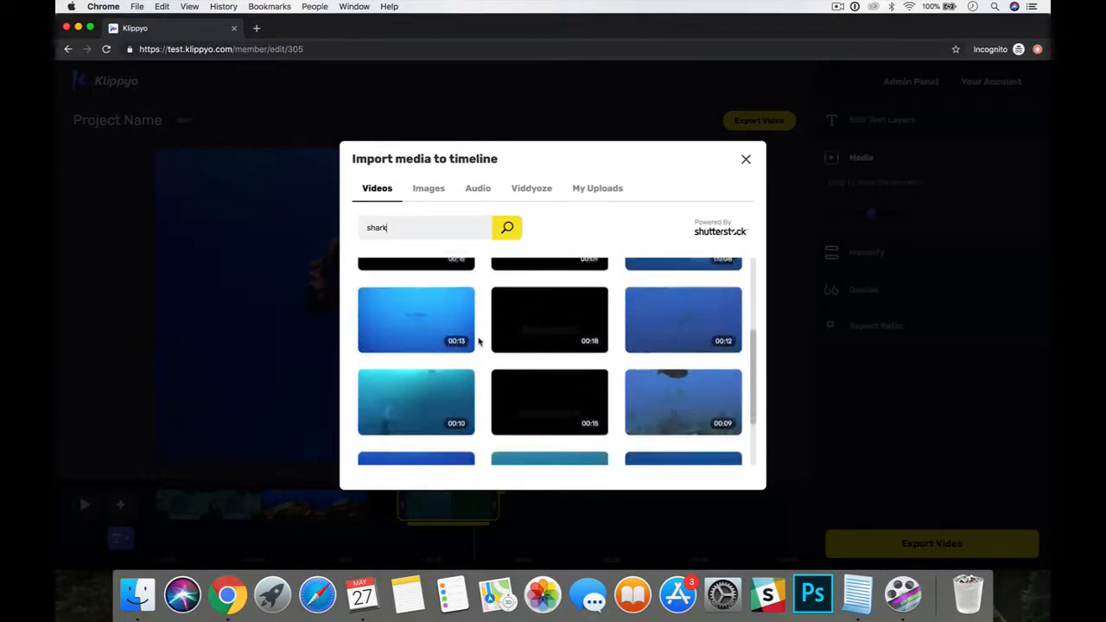
scroll(479, 340, up, 2)
mouse_move(692, 325)
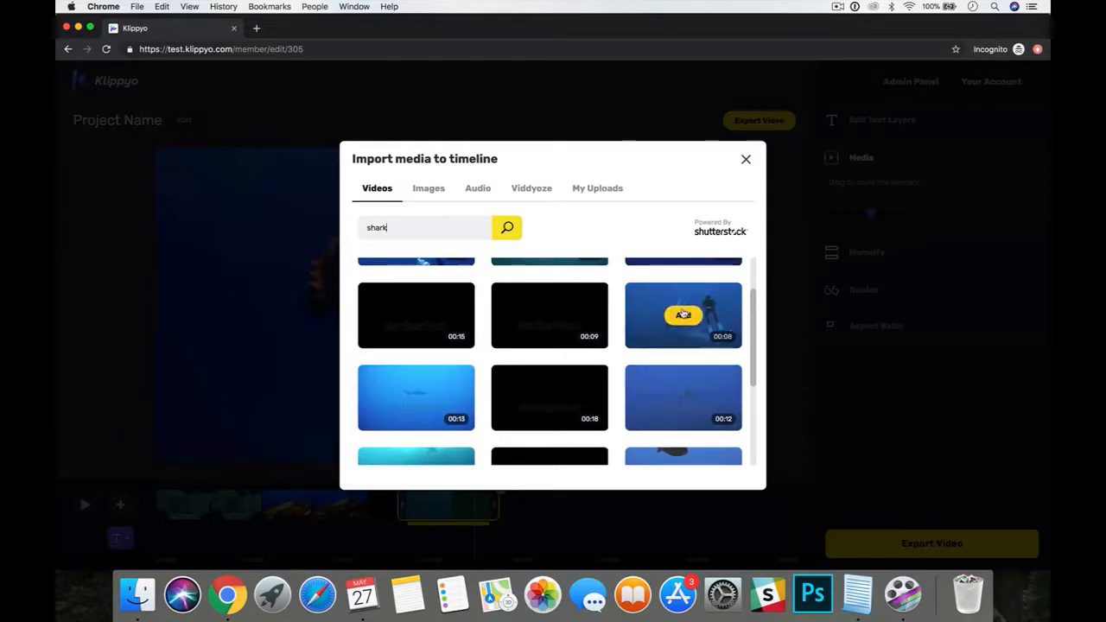
click(683, 314)
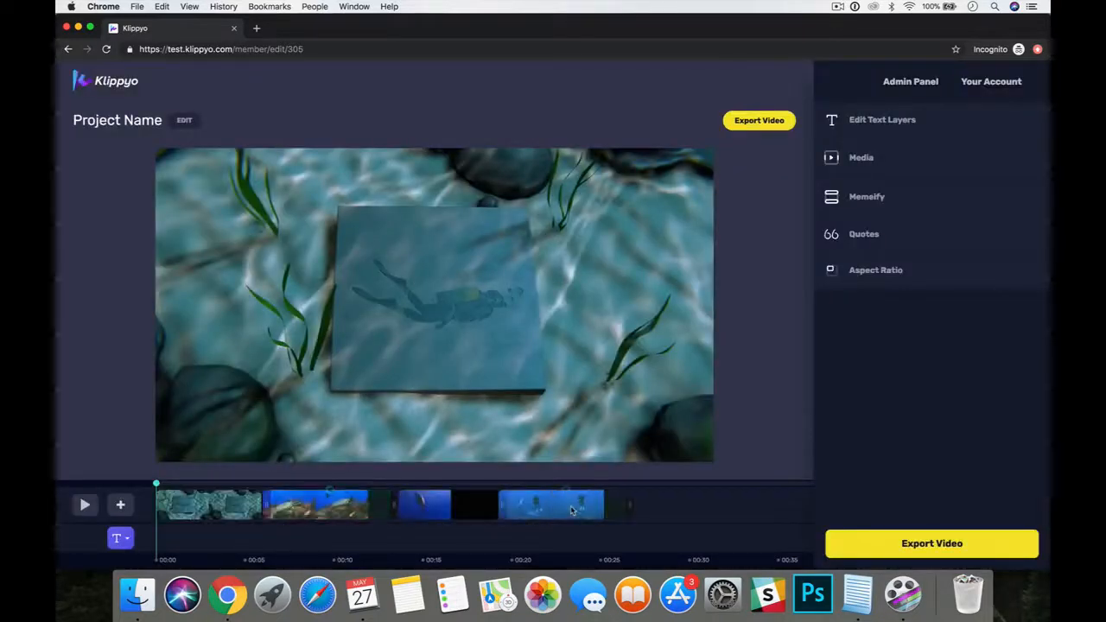
Preview the change into the shark clip, enlarge that clip slightly and shift its picture a little left and up in the frame.
click(487, 485)
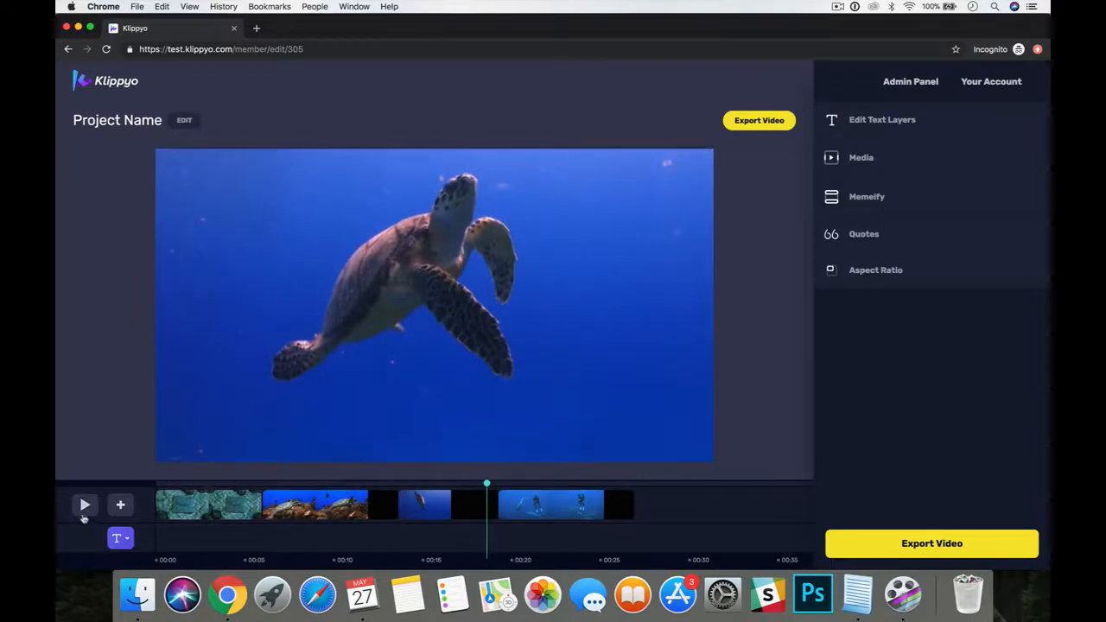
click(82, 505)
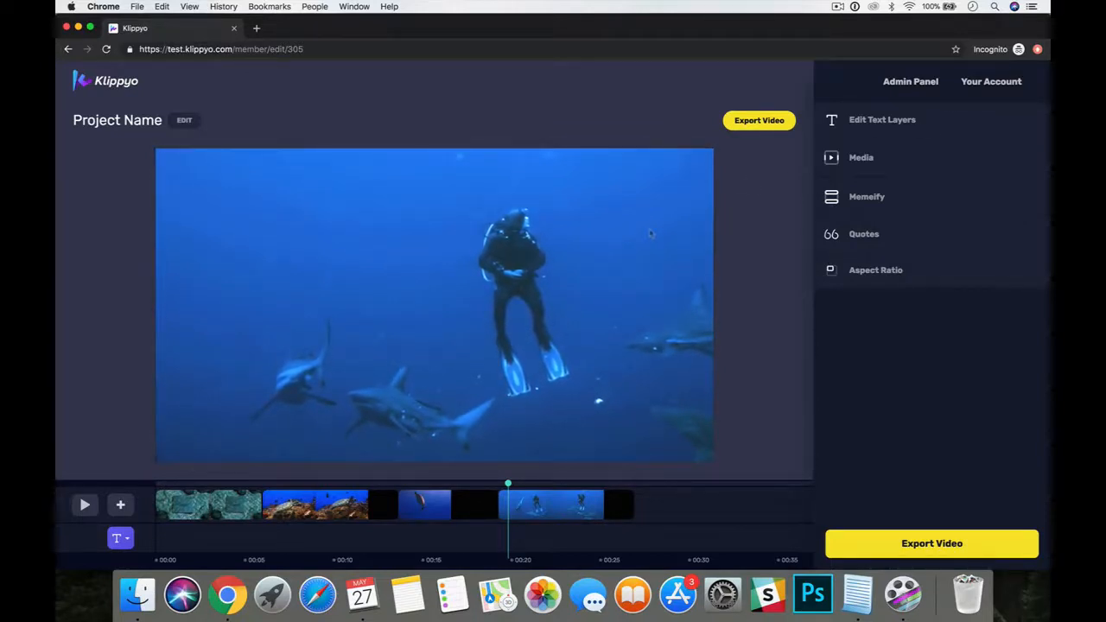
click(559, 510)
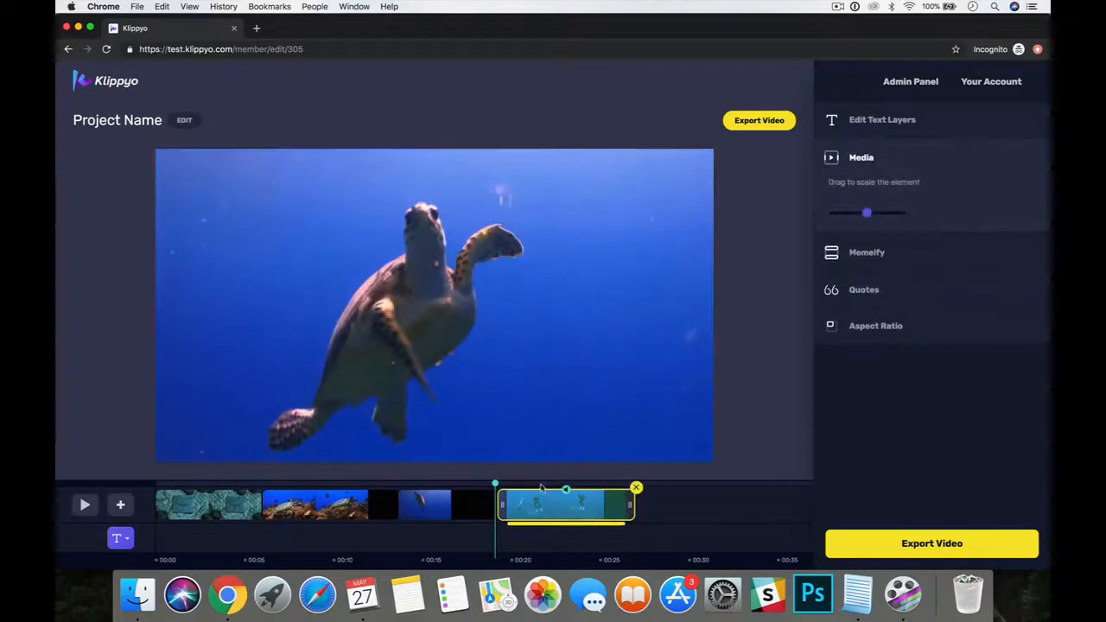
click(538, 485)
drag(866, 212, 871, 215)
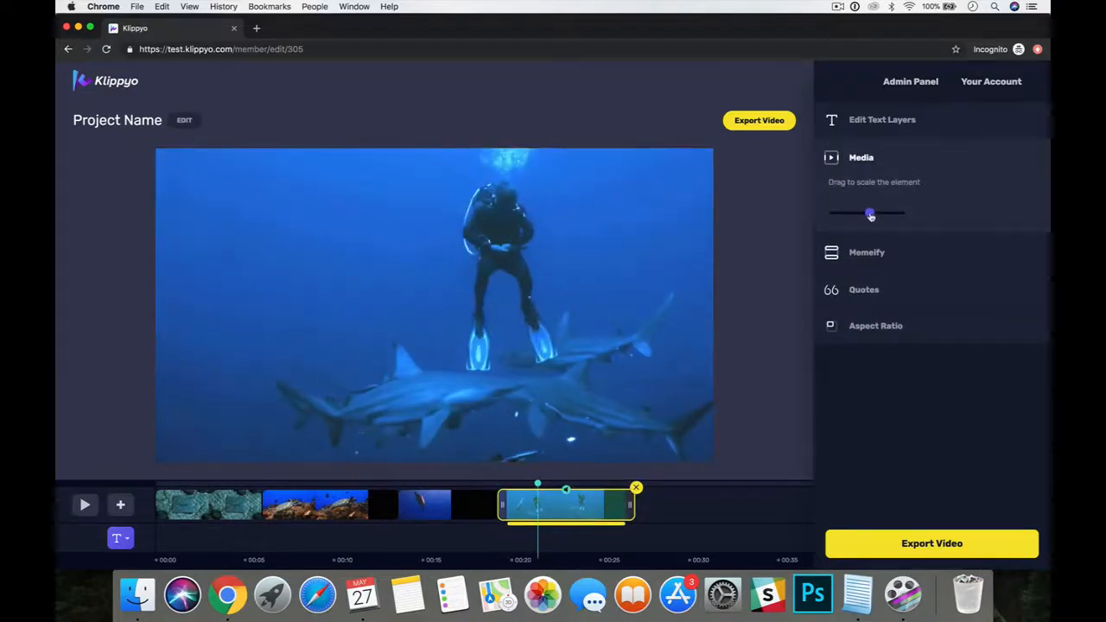
drag(654, 246, 603, 235)
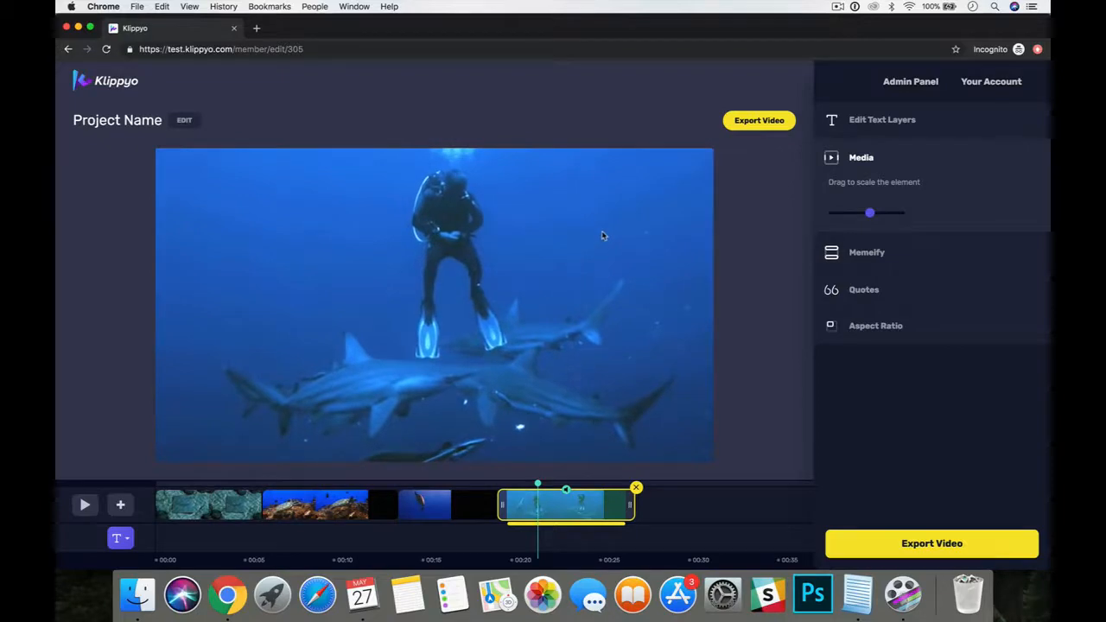
Preview the whole sequence from the start through to the shark clip.
click(447, 487)
click(286, 485)
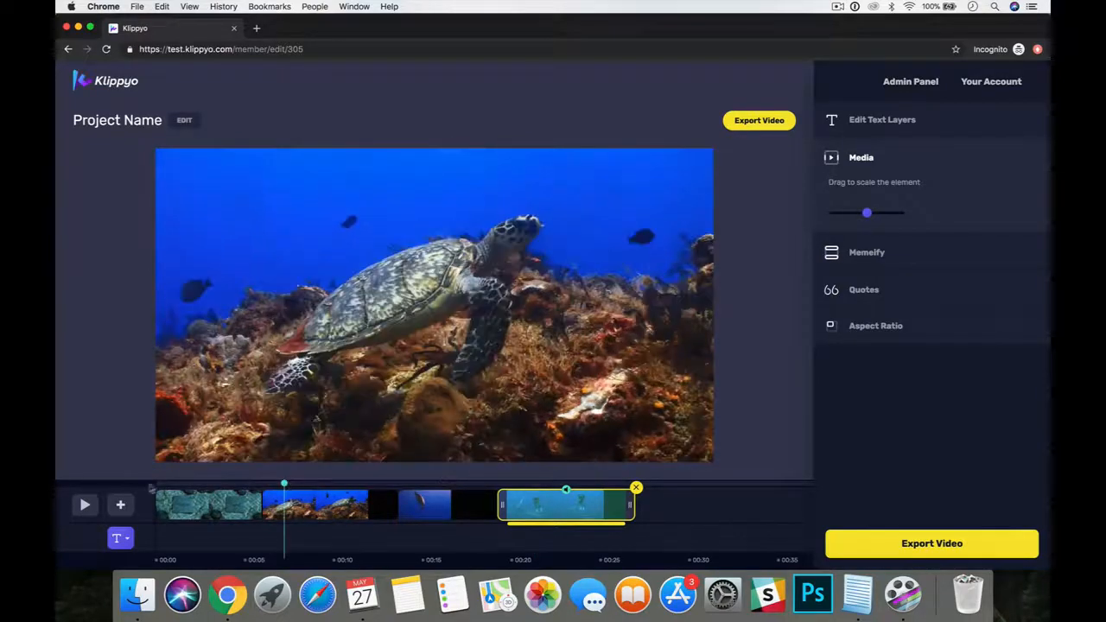
click(158, 489)
click(84, 505)
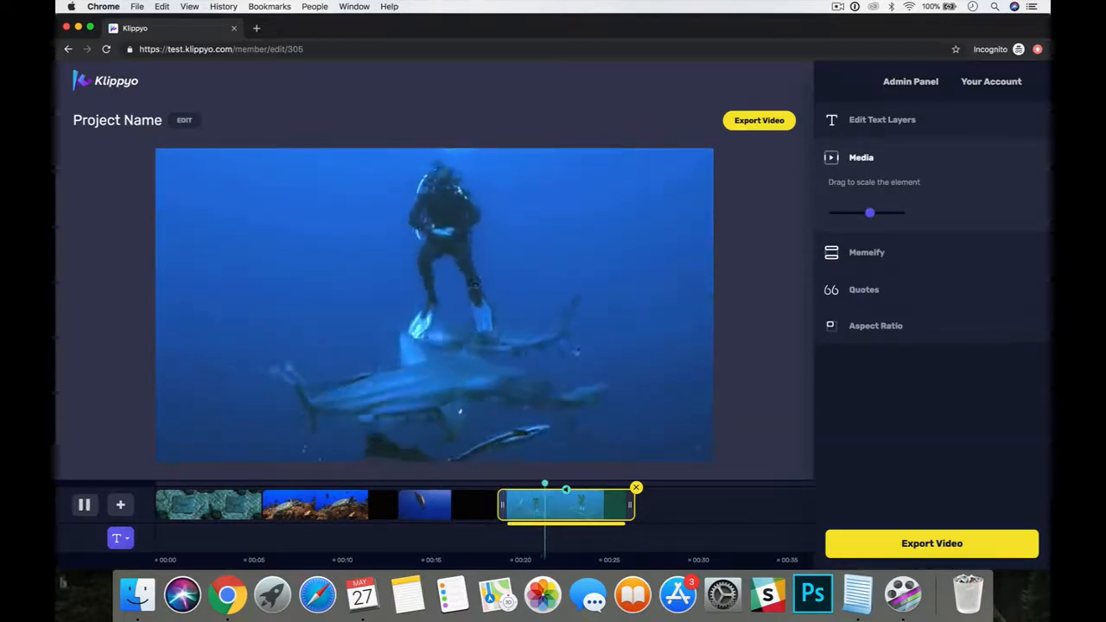
click(85, 506)
Search the Viddyoze renders for "pencil" and add the Pencil Sketch Outro after the shark clip.
click(123, 508)
click(134, 526)
click(540, 190)
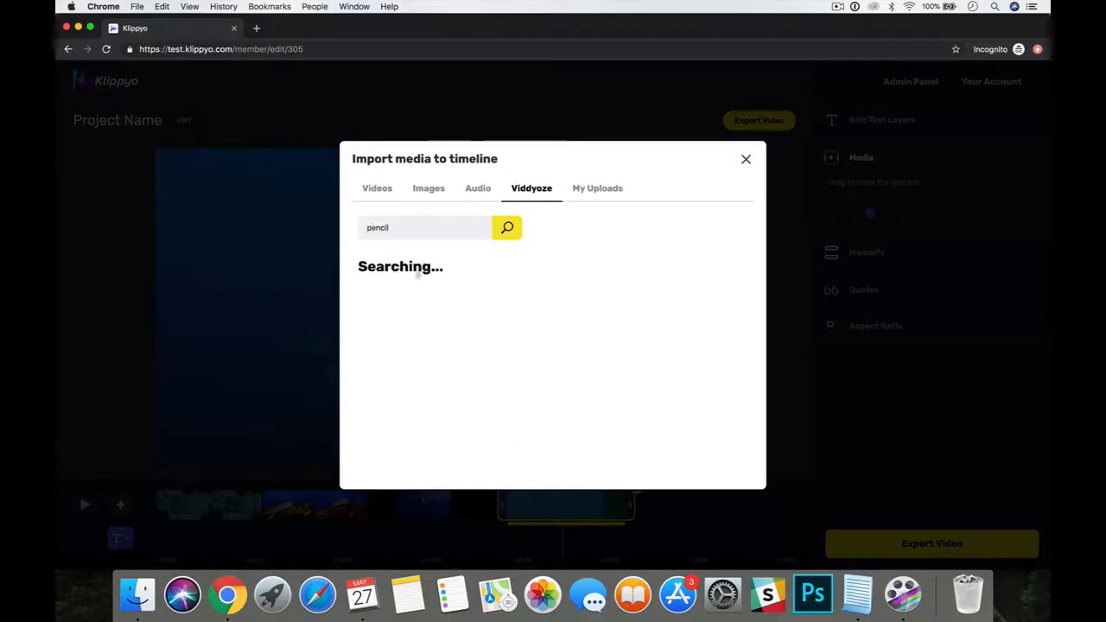
click(417, 295)
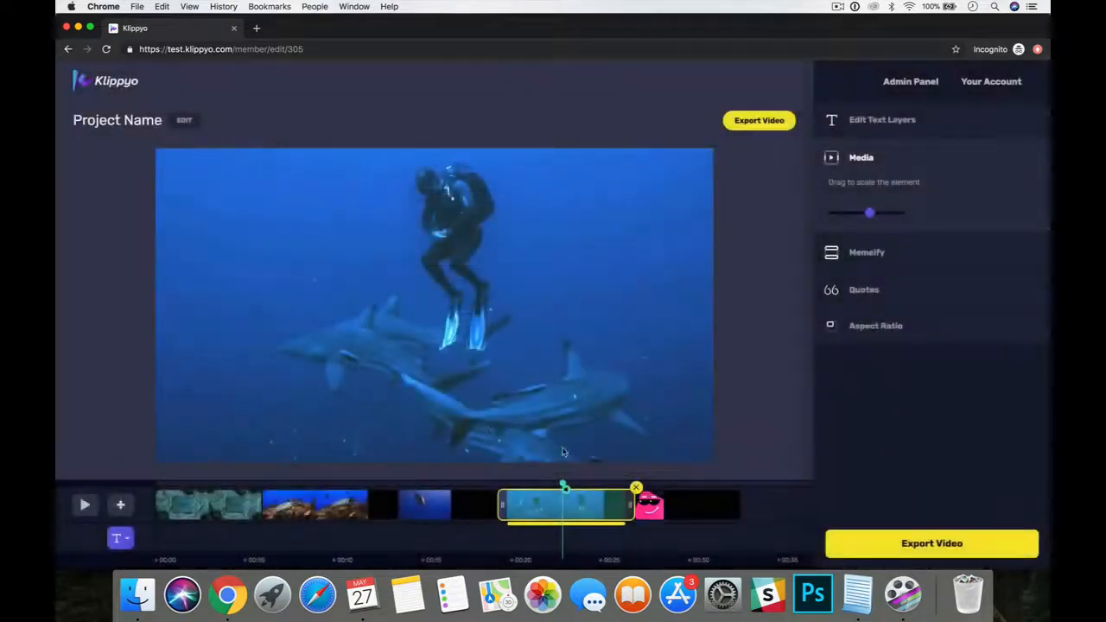
Preview the change from the shark clip into the Pencil Sketch Outro.
click(680, 492)
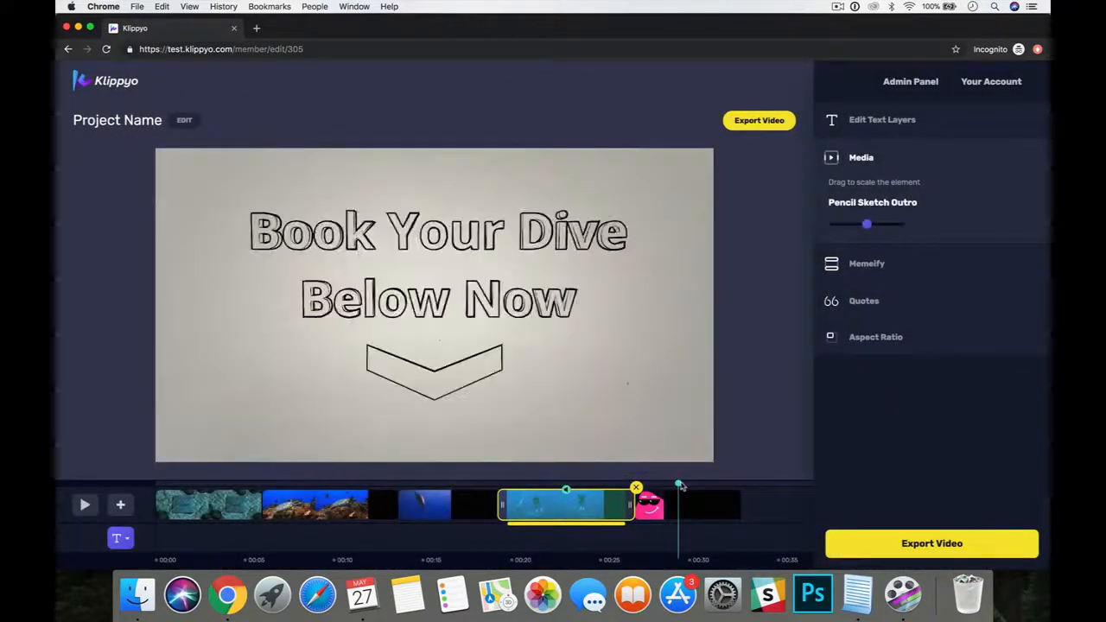
click(617, 483)
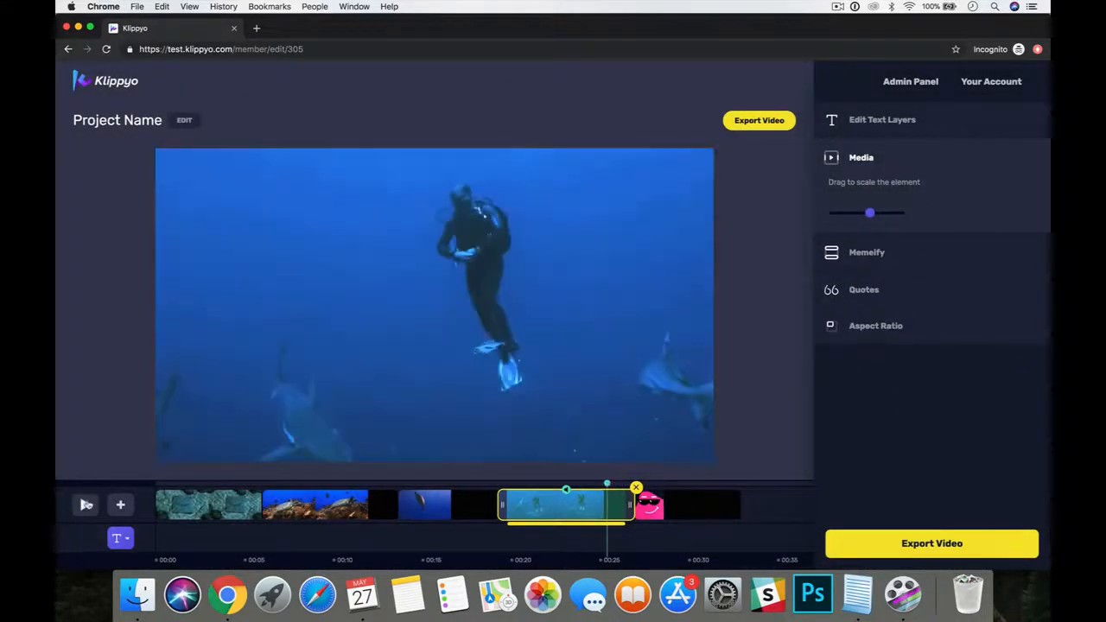
click(85, 505)
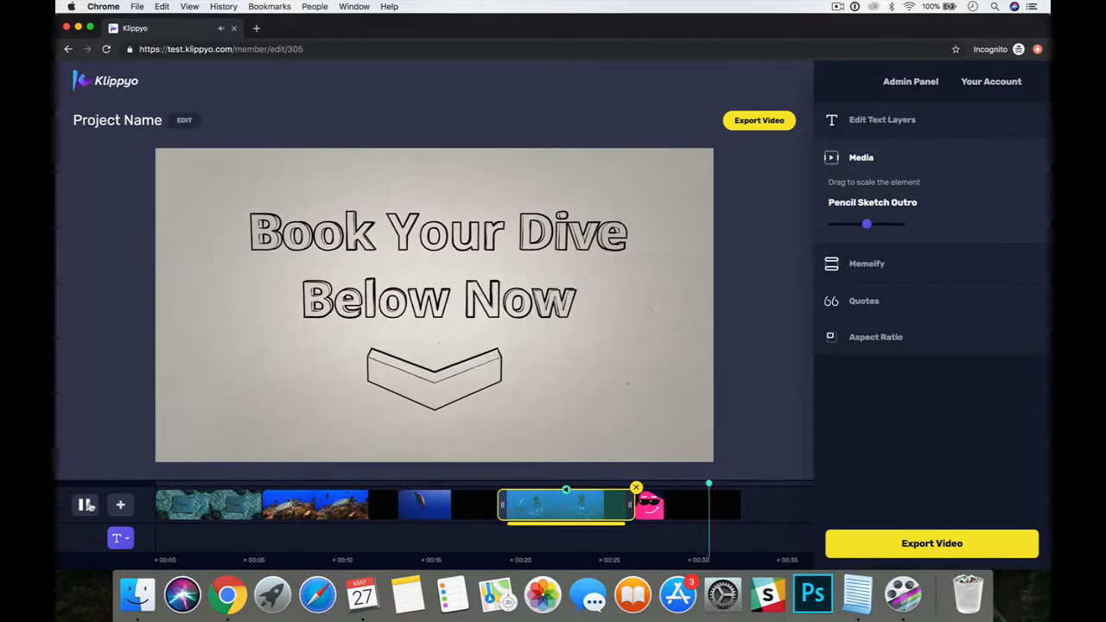
click(86, 505)
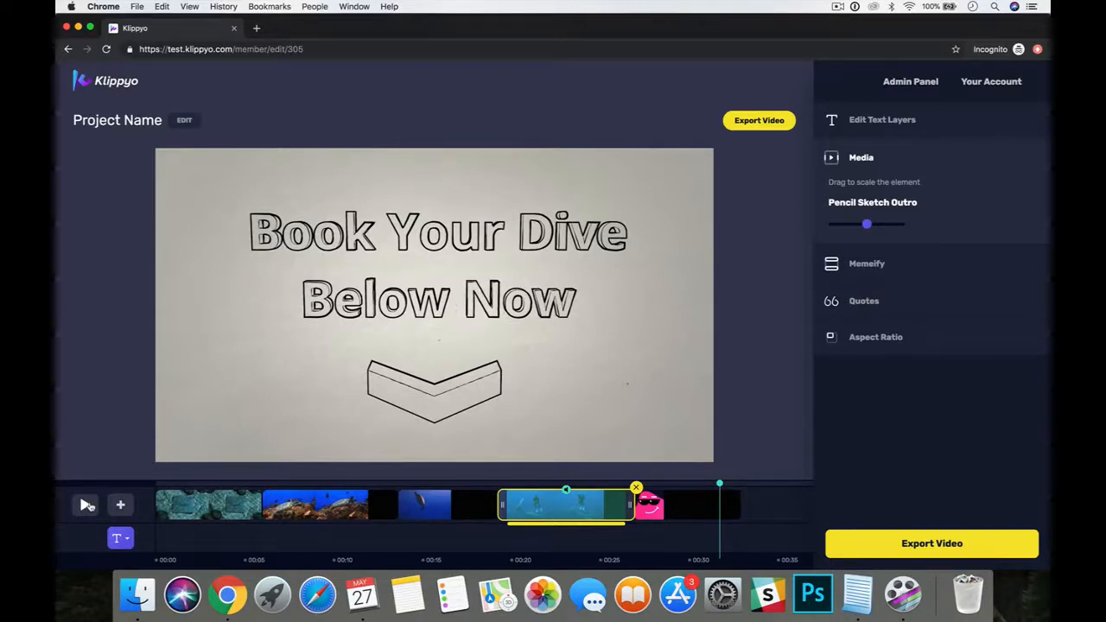
Preview the change from the Underwater Logo intro into the reef turtle clip.
click(279, 485)
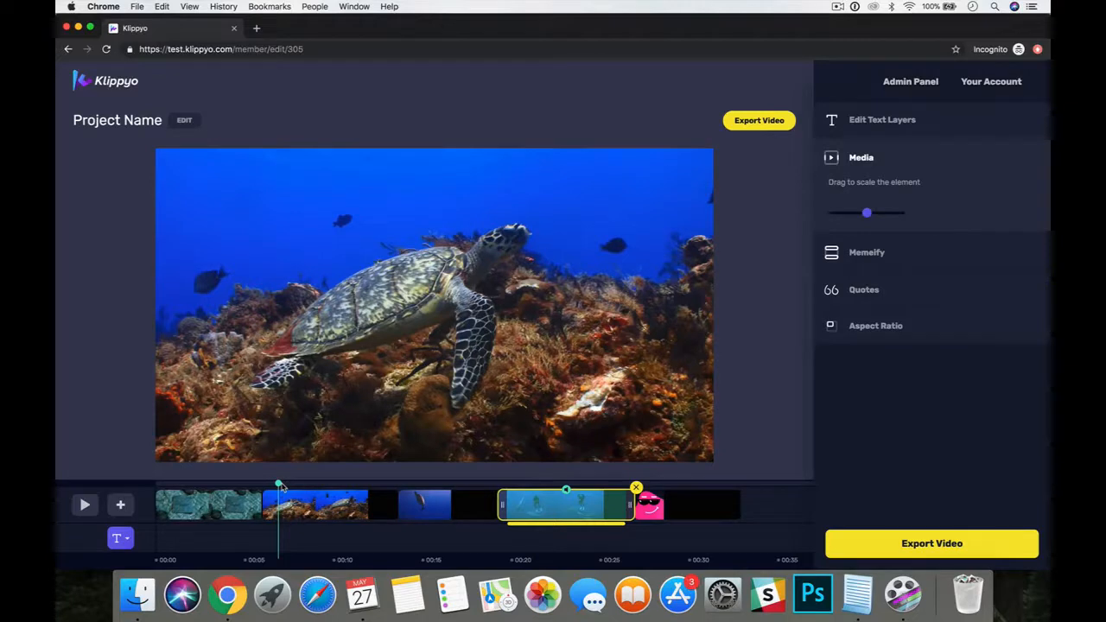
click(229, 486)
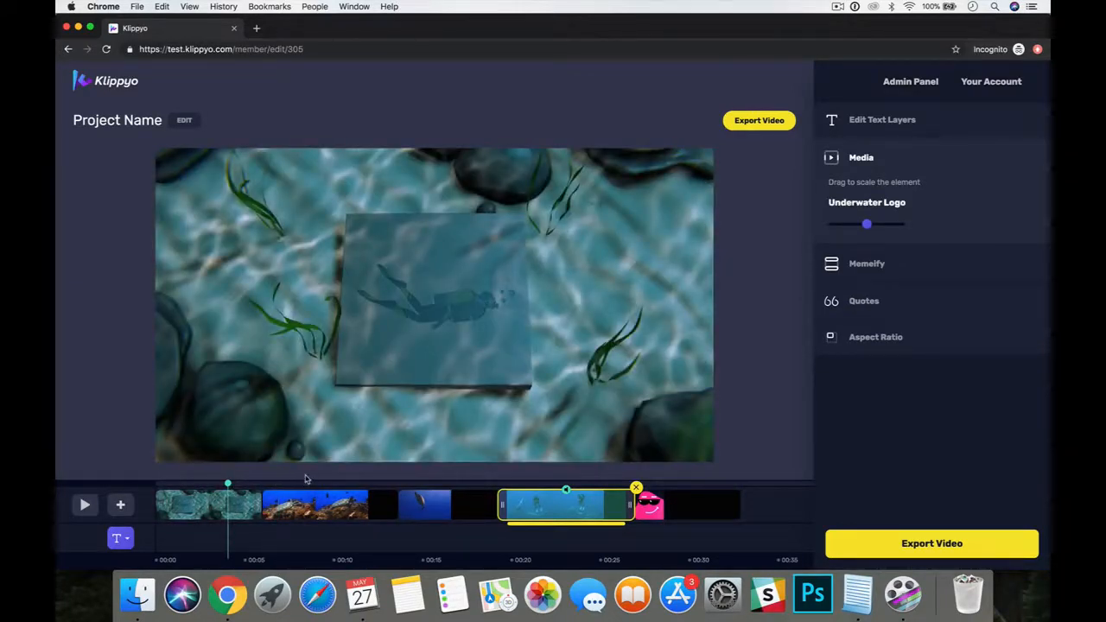
click(84, 505)
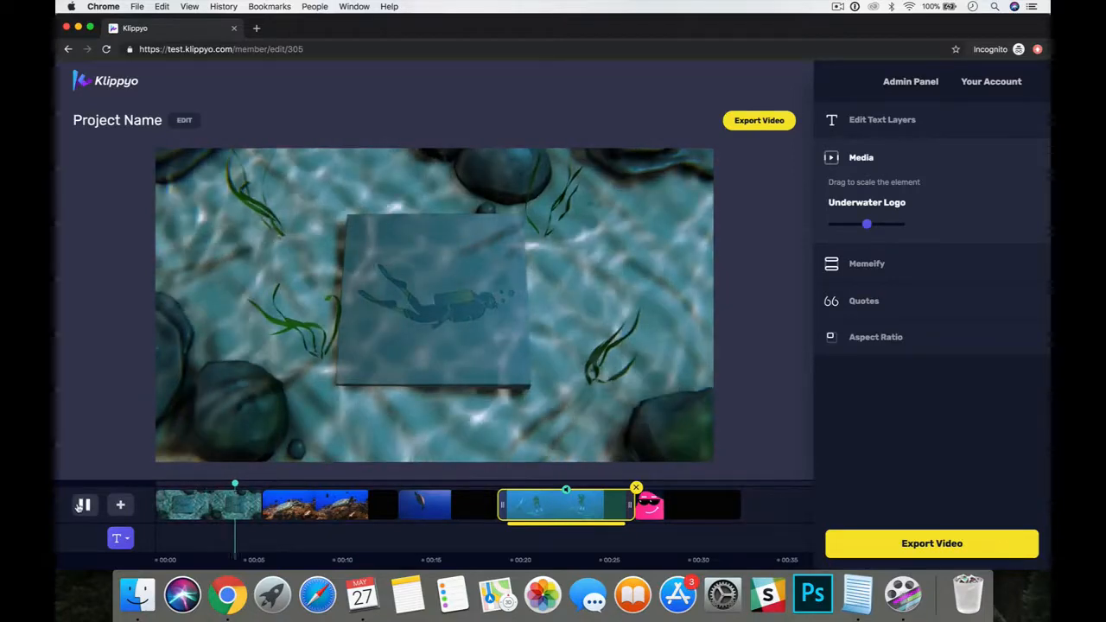
Stop the preview at the start of the reef turtle clip, and view the Underwater Logo intro and Pencil Sketch Outro.
click(83, 506)
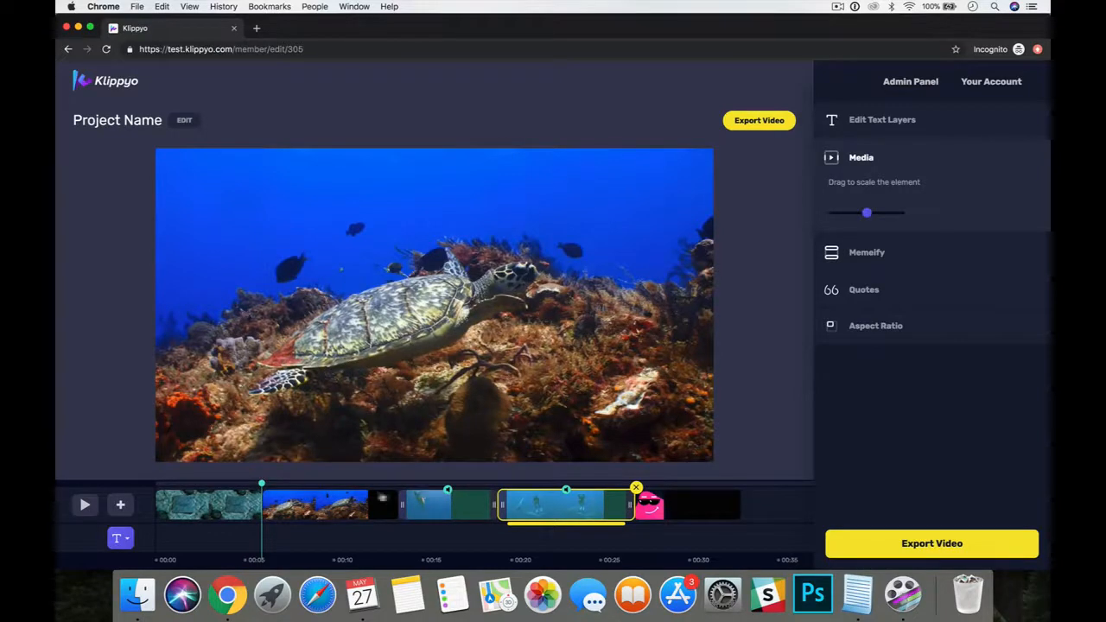
click(209, 505)
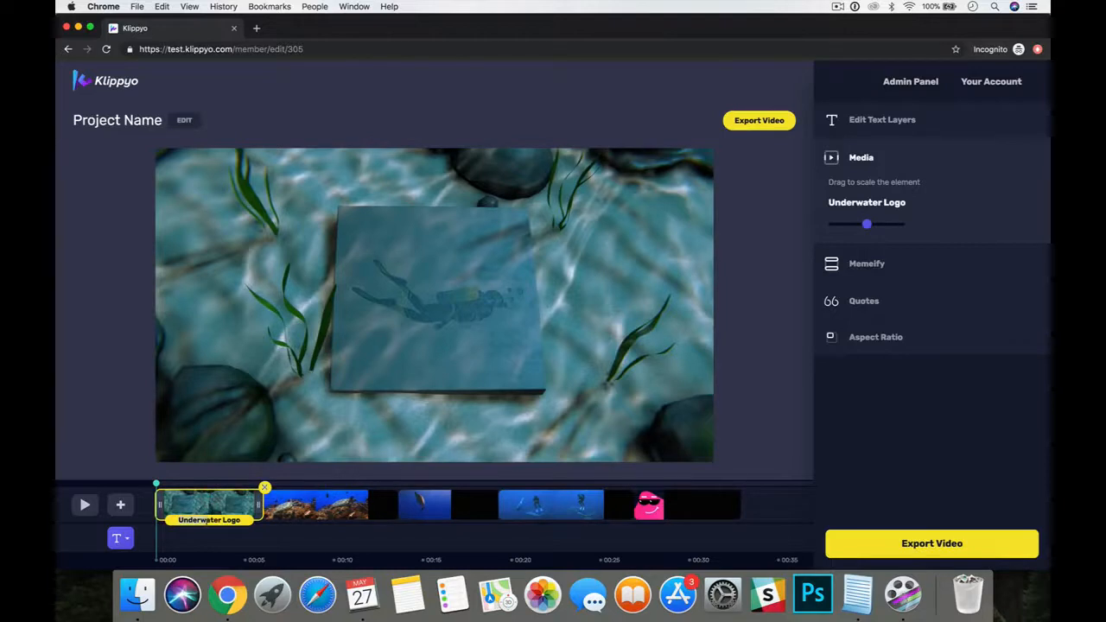
click(695, 509)
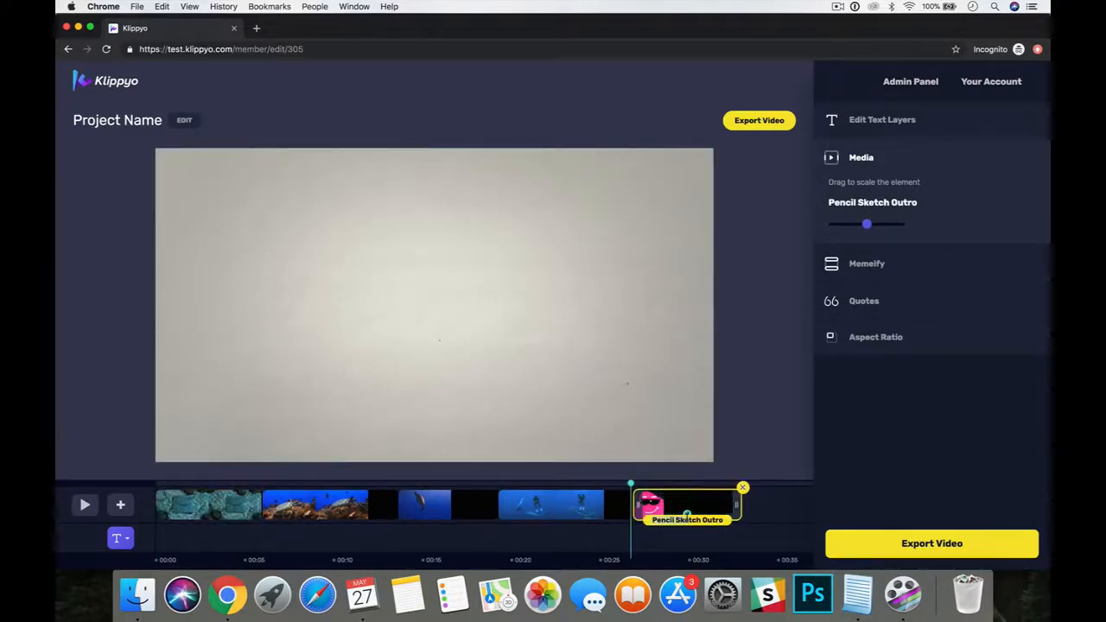
Search the stock audio for "uplifting", preview the Sky Lights track and add it to the timeline.
click(122, 506)
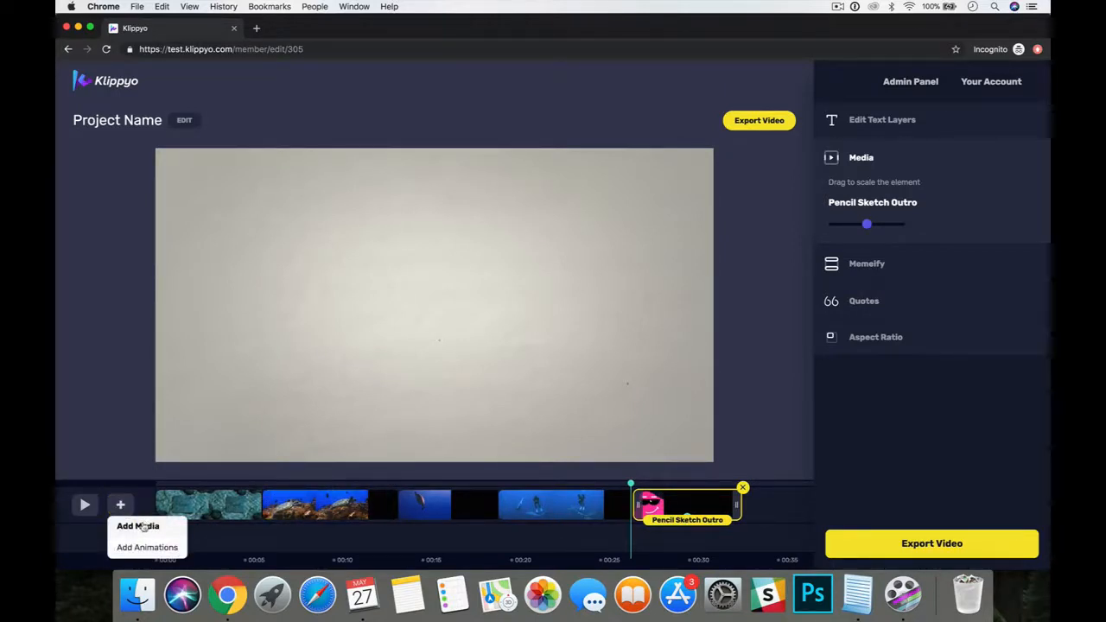
click(141, 527)
click(477, 189)
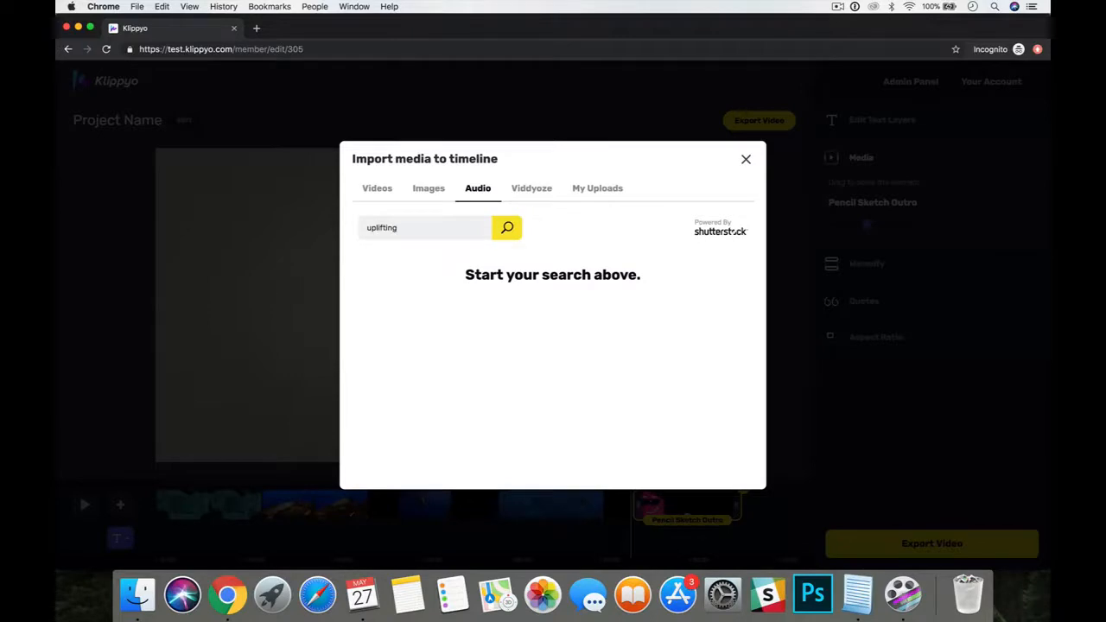
key(Return)
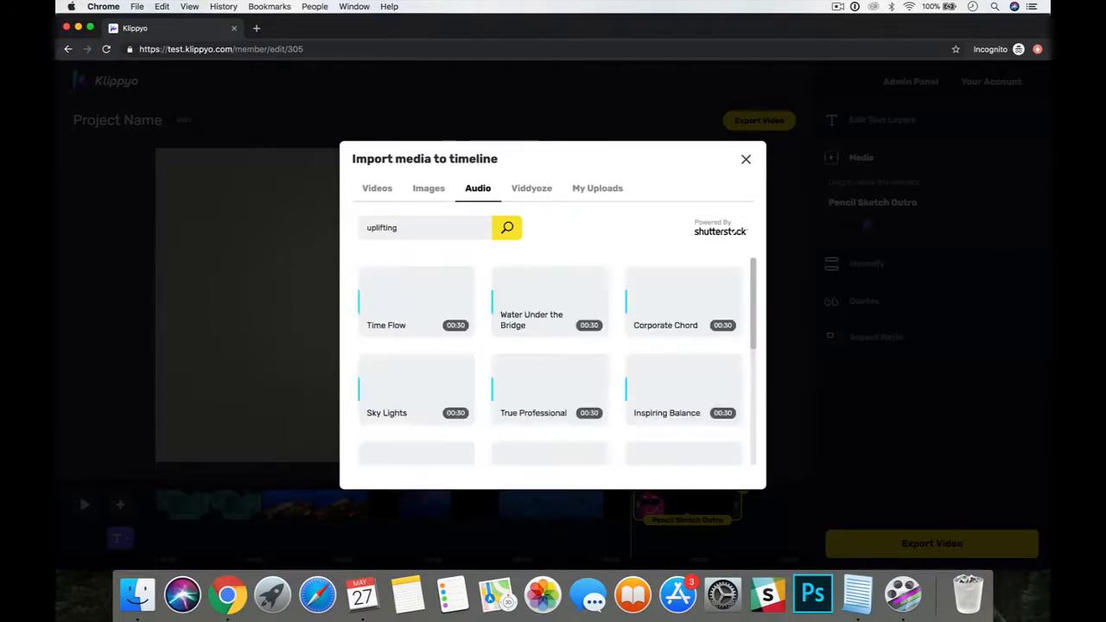
mouse_move(523, 372)
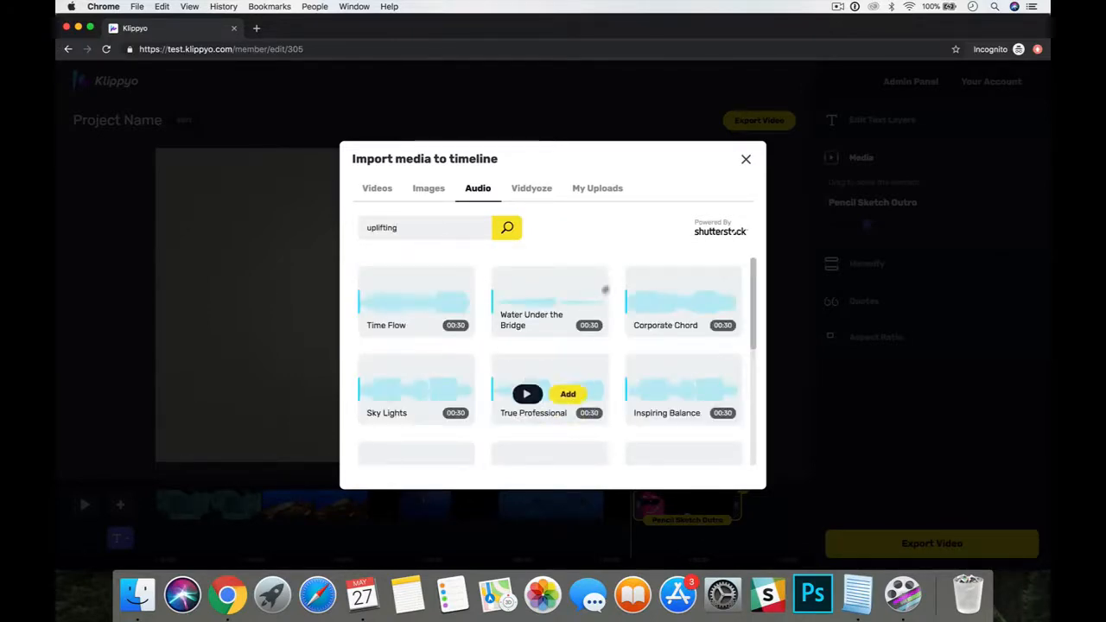
mouse_move(411, 393)
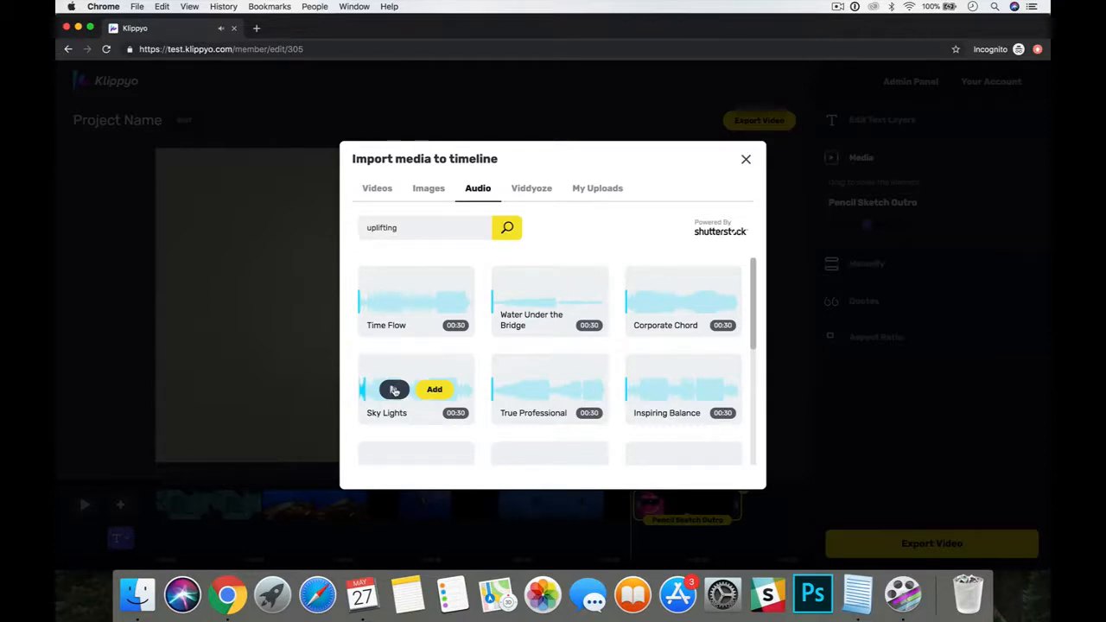
click(434, 390)
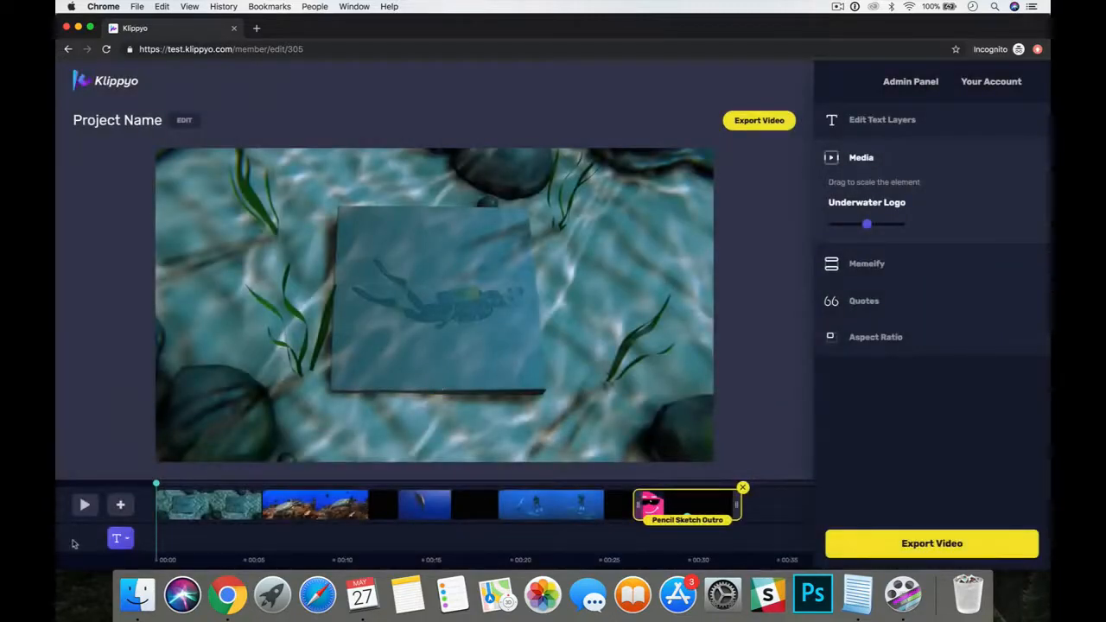
Show the audio layer on the timeline and preview the sequence with the music from the start into the reef turtle clip.
click(124, 540)
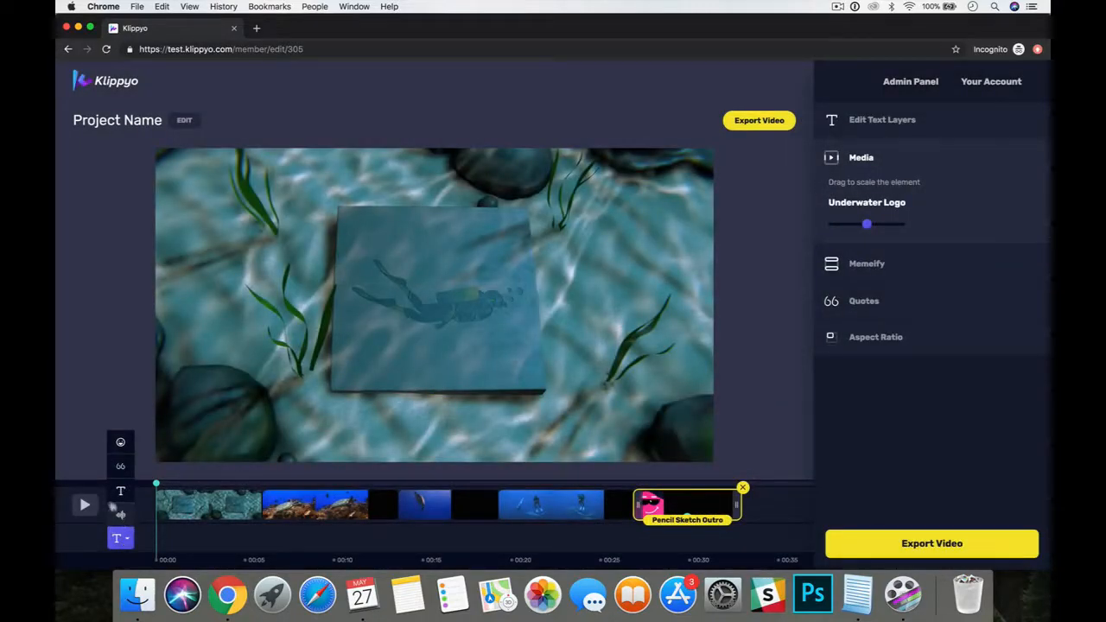
click(120, 517)
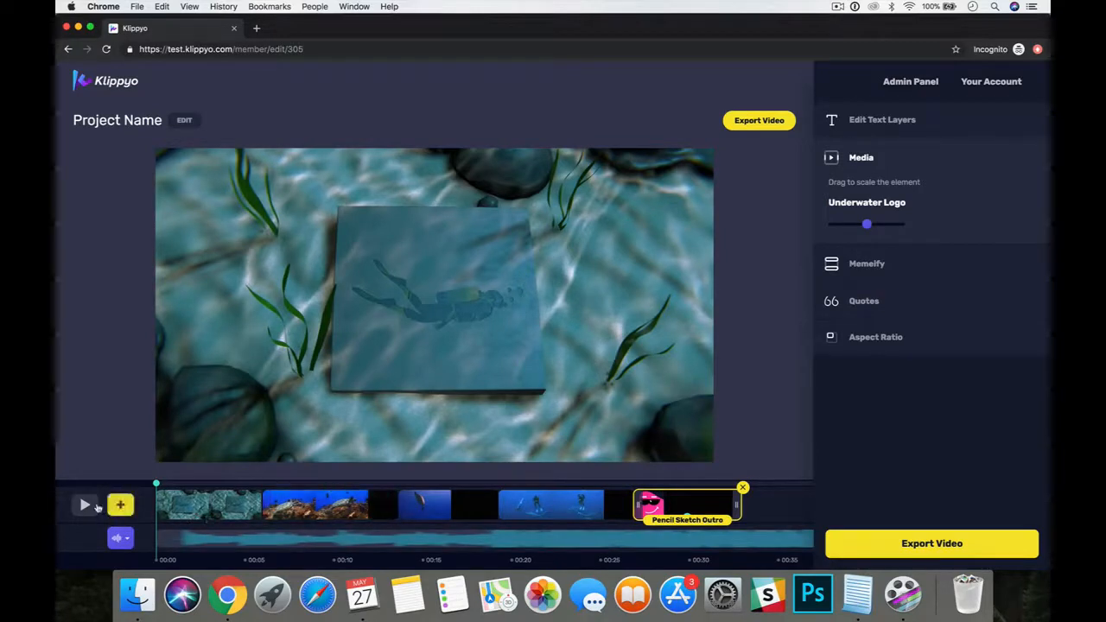
click(85, 505)
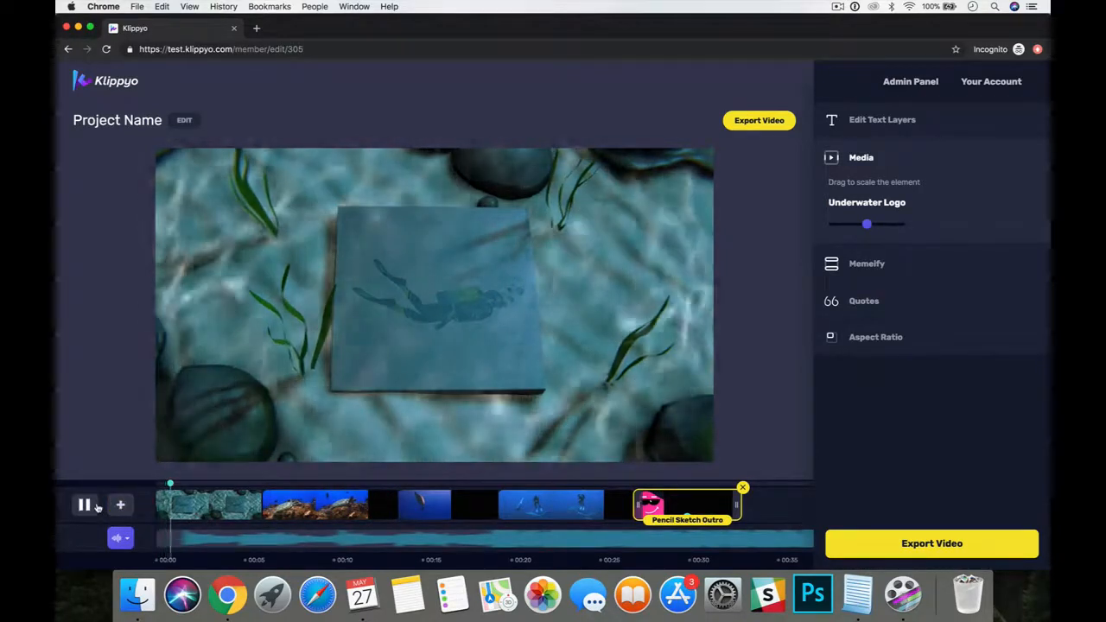
click(186, 541)
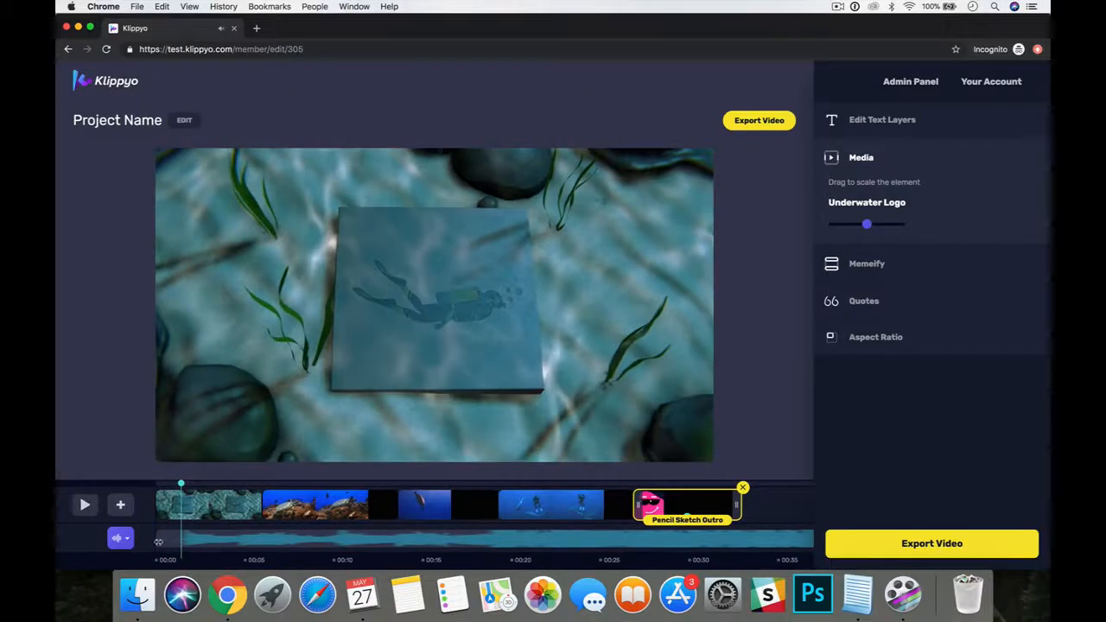
click(163, 541)
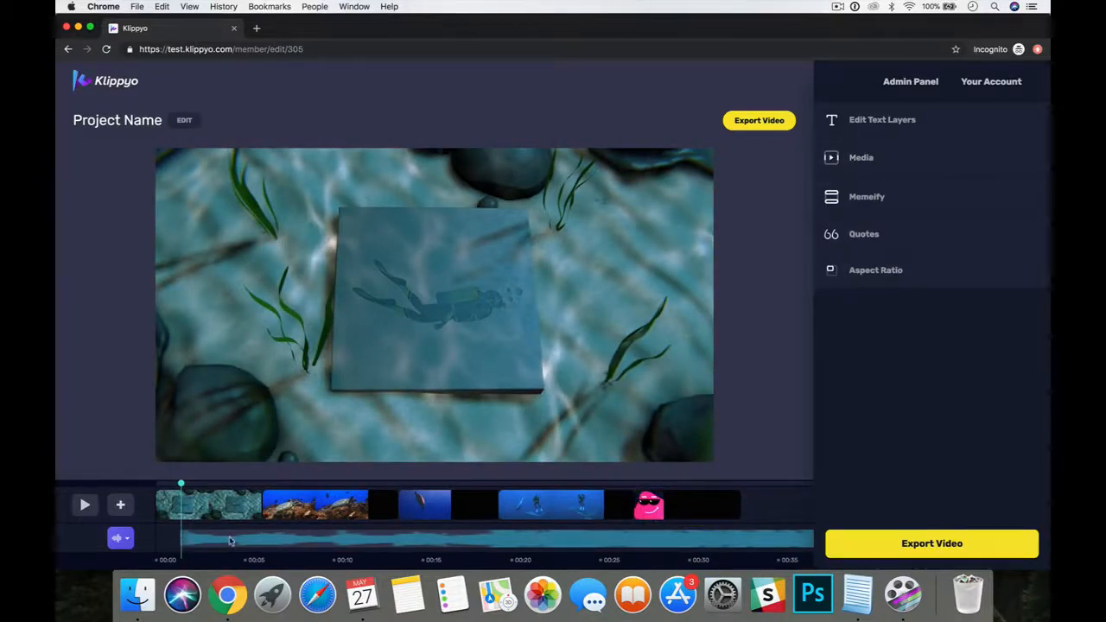
click(168, 540)
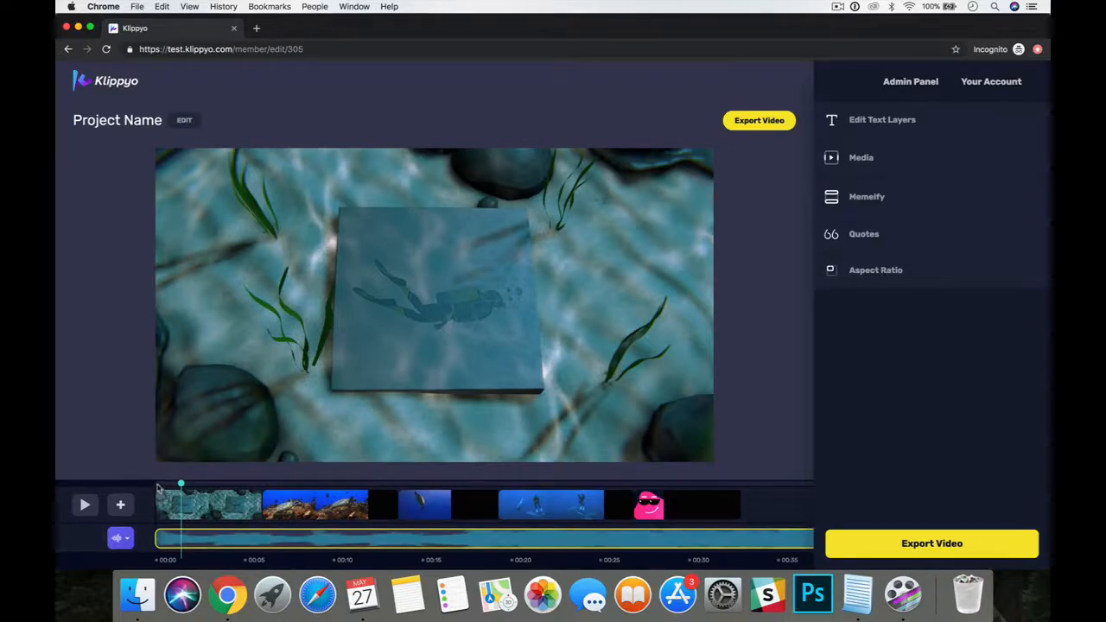
click(158, 489)
click(81, 505)
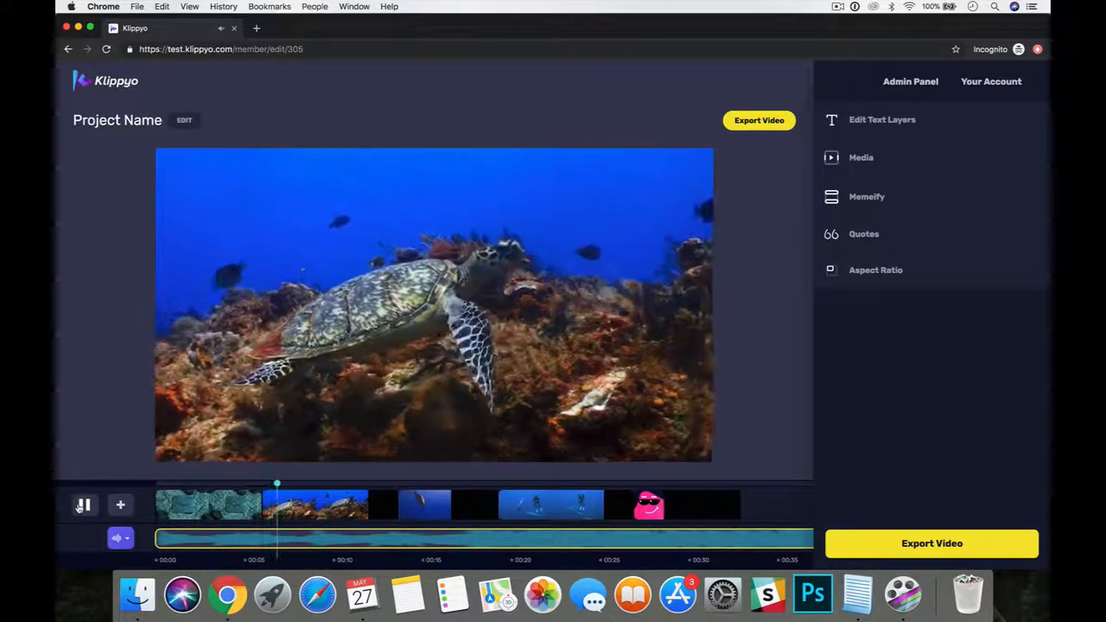
click(81, 505)
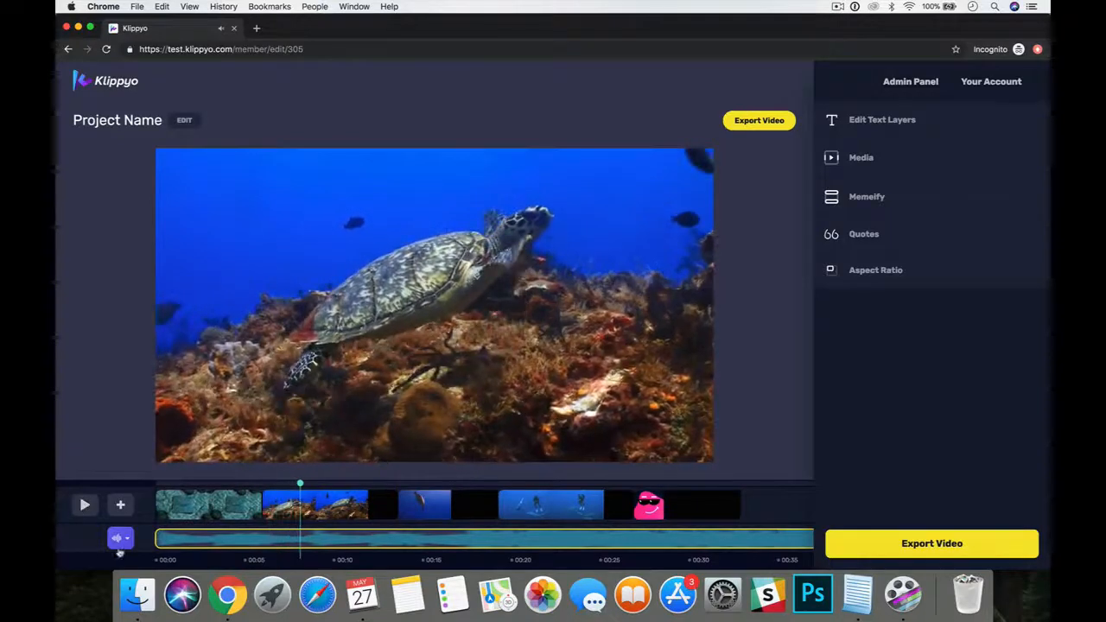
Switch the lower timeline track back to text layers, check frames of the clips and place the playhead early in the reef turtle clip.
click(120, 537)
click(121, 502)
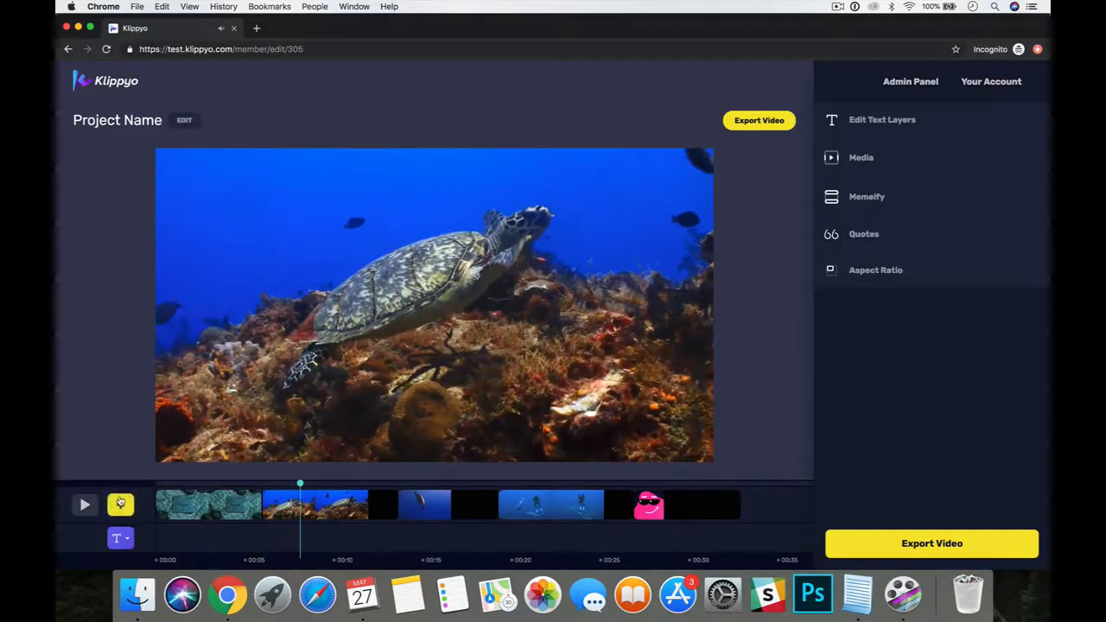
click(120, 539)
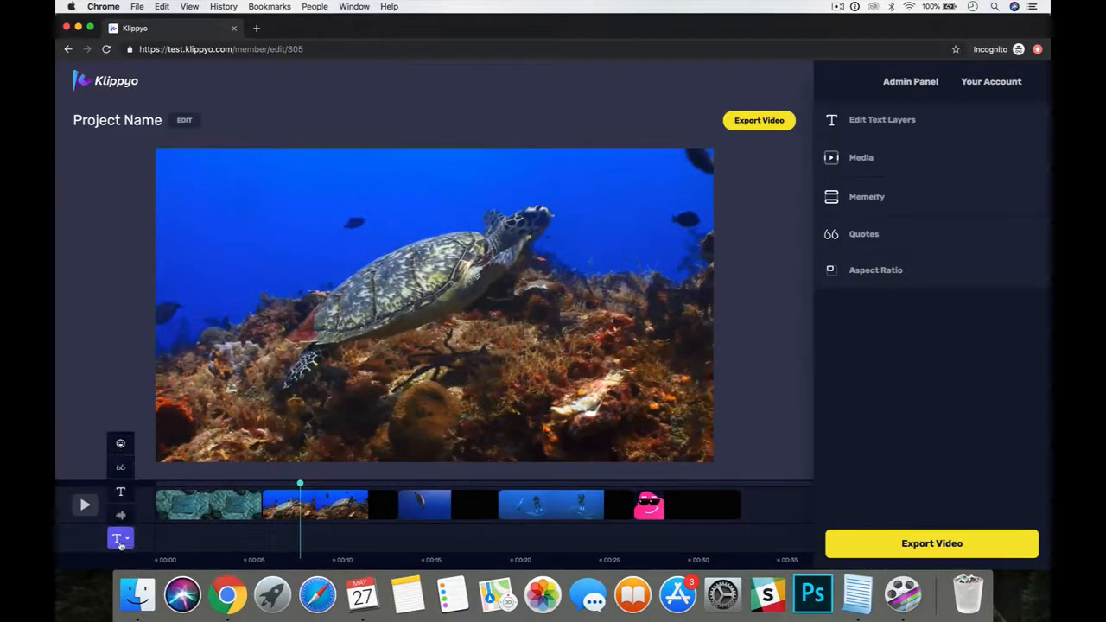
click(120, 539)
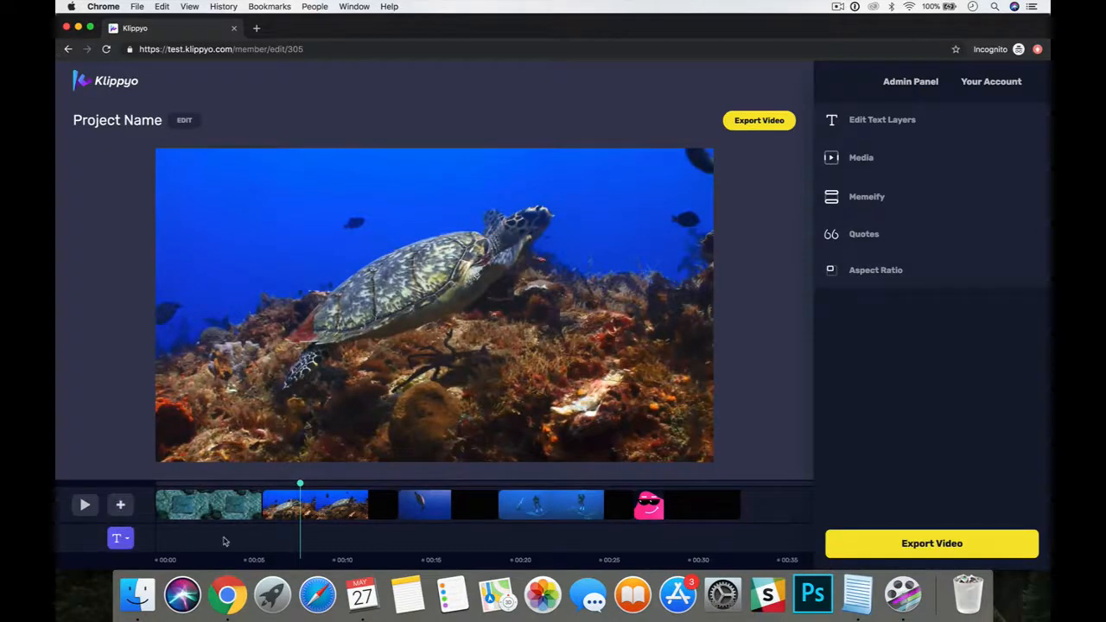
click(437, 489)
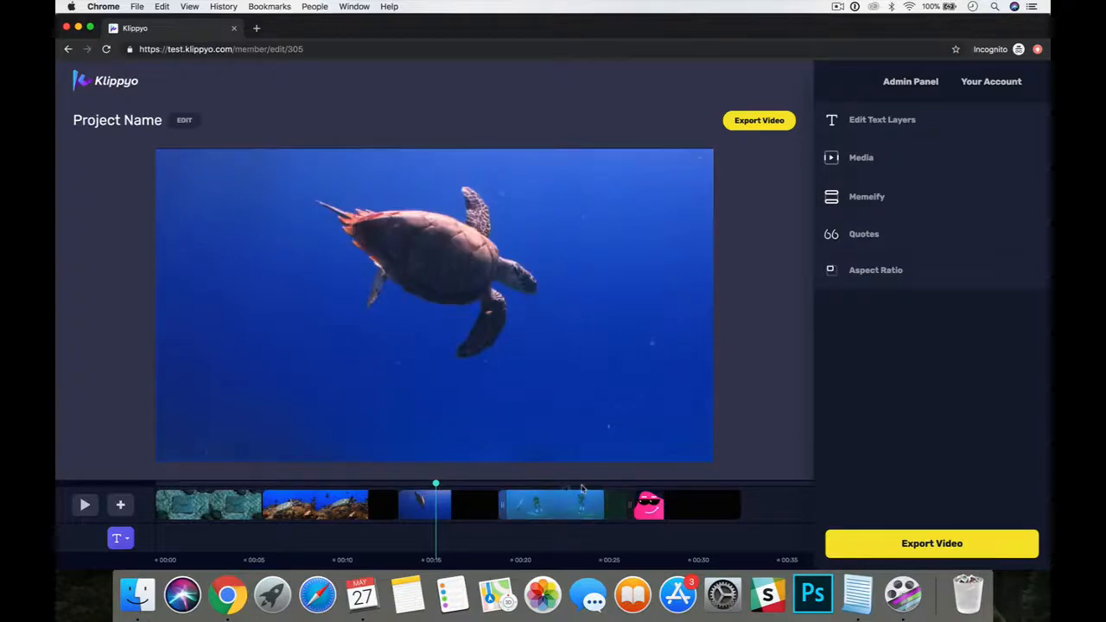
click(581, 489)
click(337, 488)
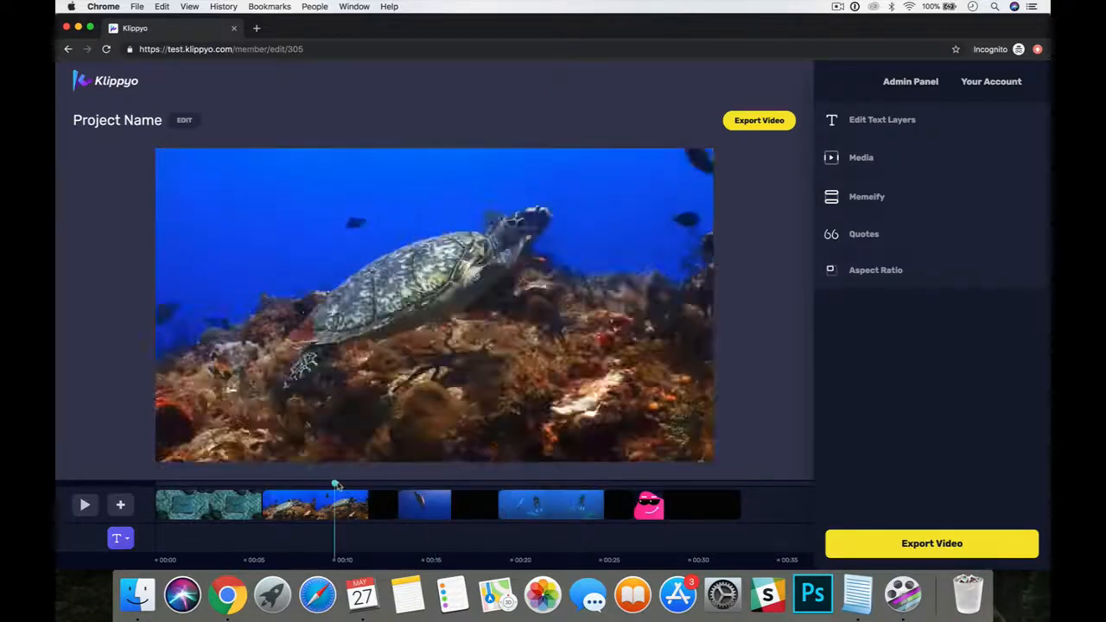
click(290, 489)
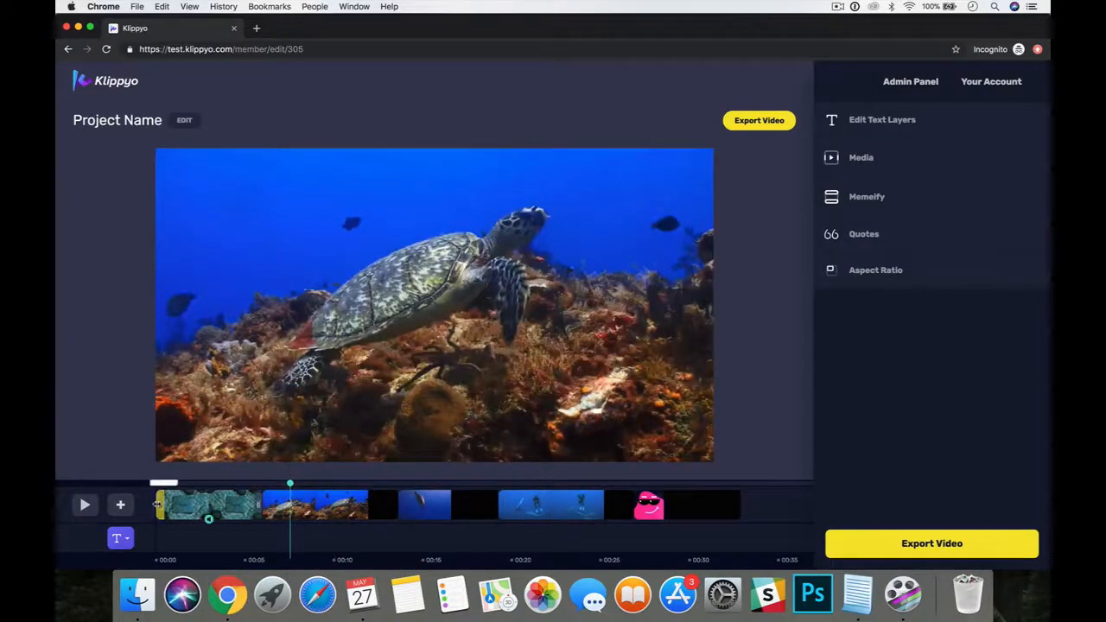
Add the two-line "Hi Didly Ho!!!" text animation and move it over the reef turtle clip, checking it in the preview.
click(122, 506)
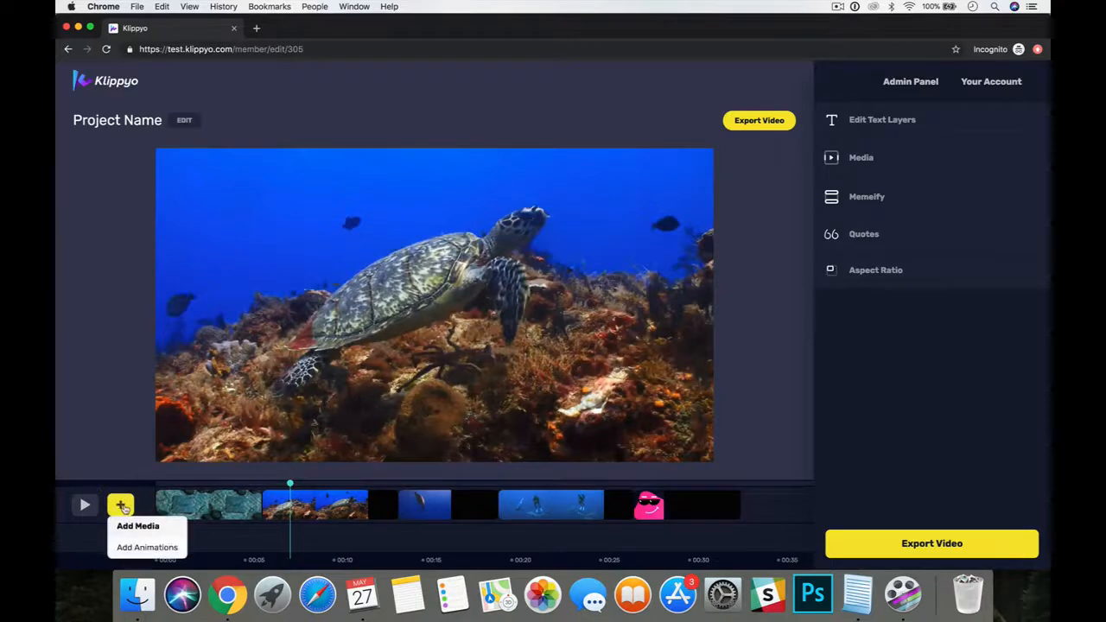
click(146, 547)
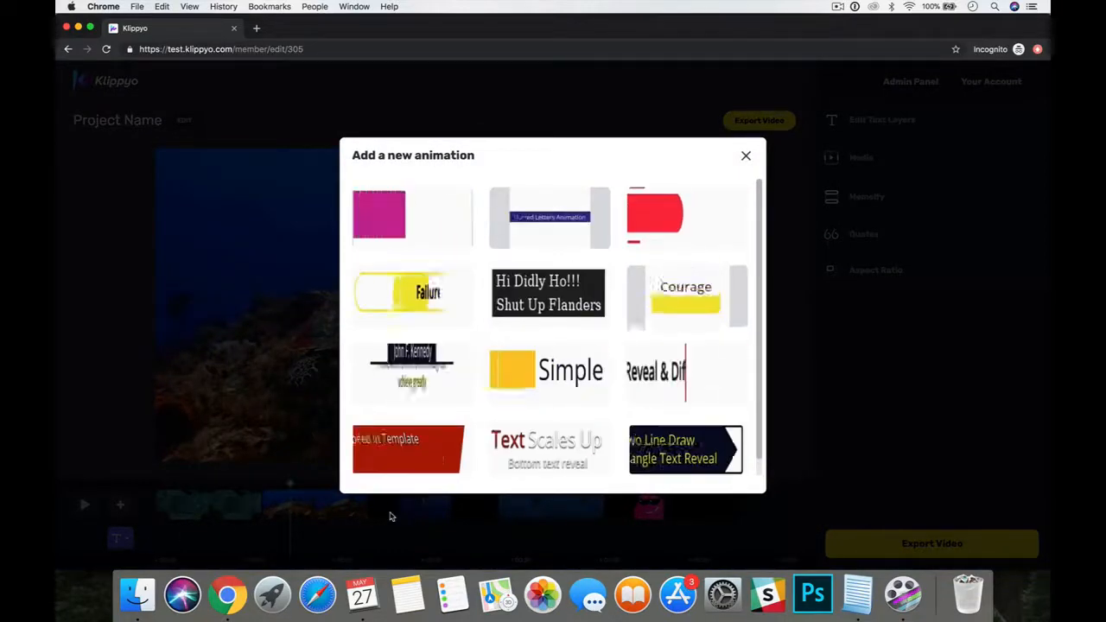
click(549, 305)
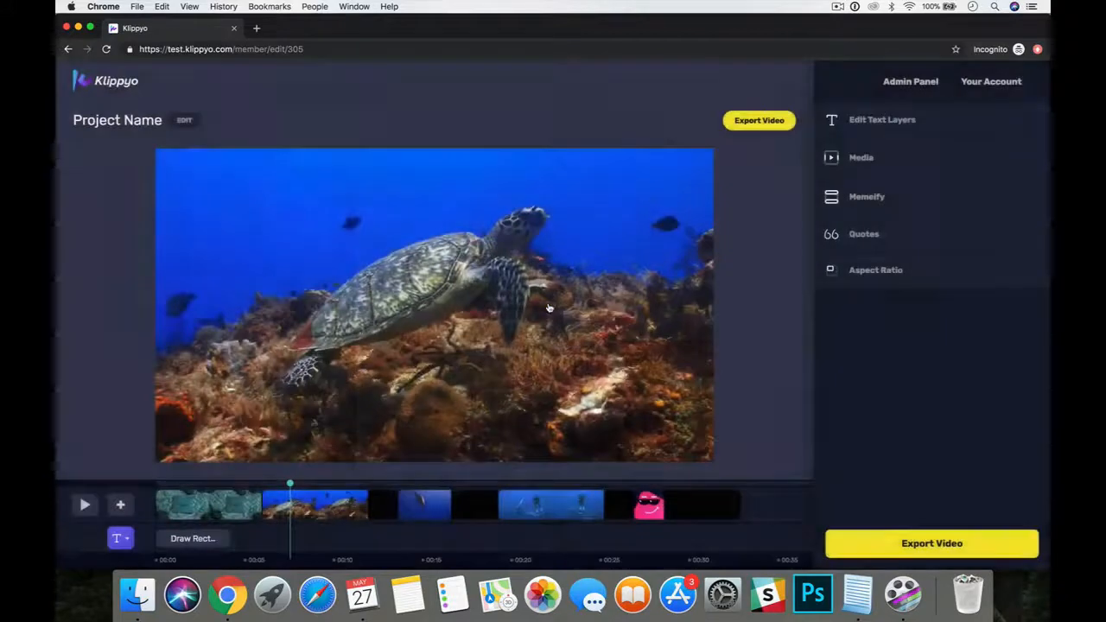
drag(201, 539, 320, 538)
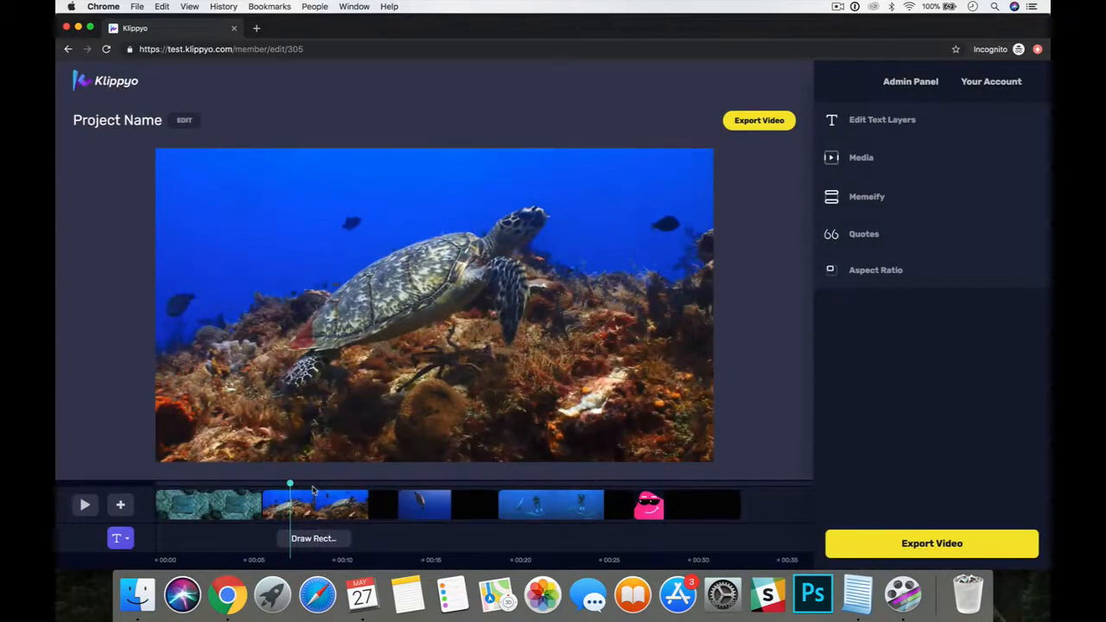
click(311, 485)
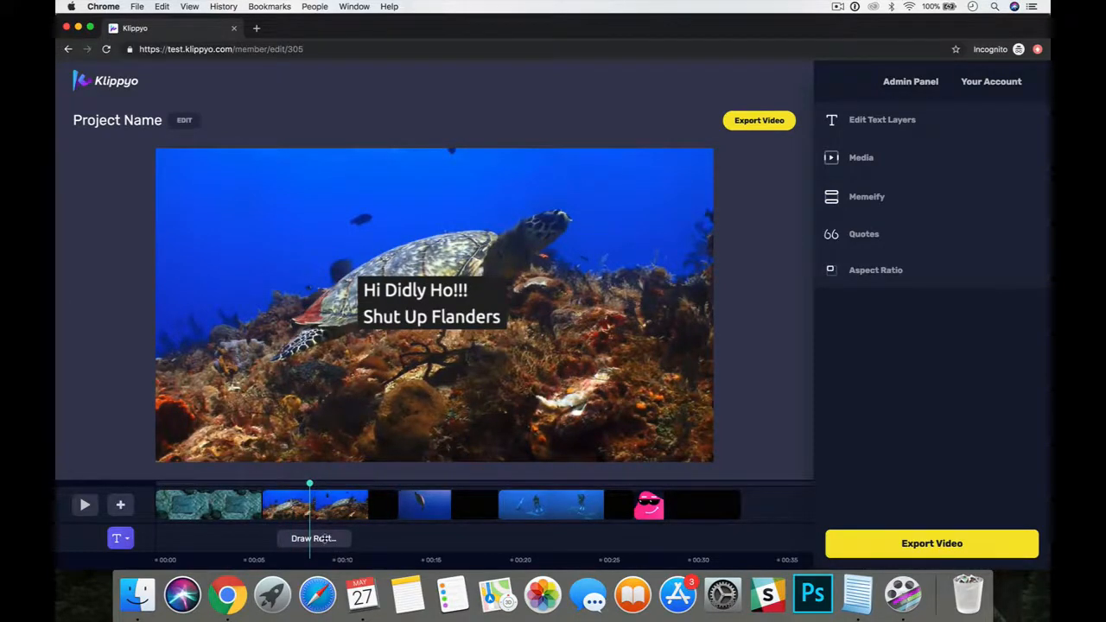
Replace the first line of the text animation with a question about turtles beginning "Ever Wanted To Swim With".
click(327, 538)
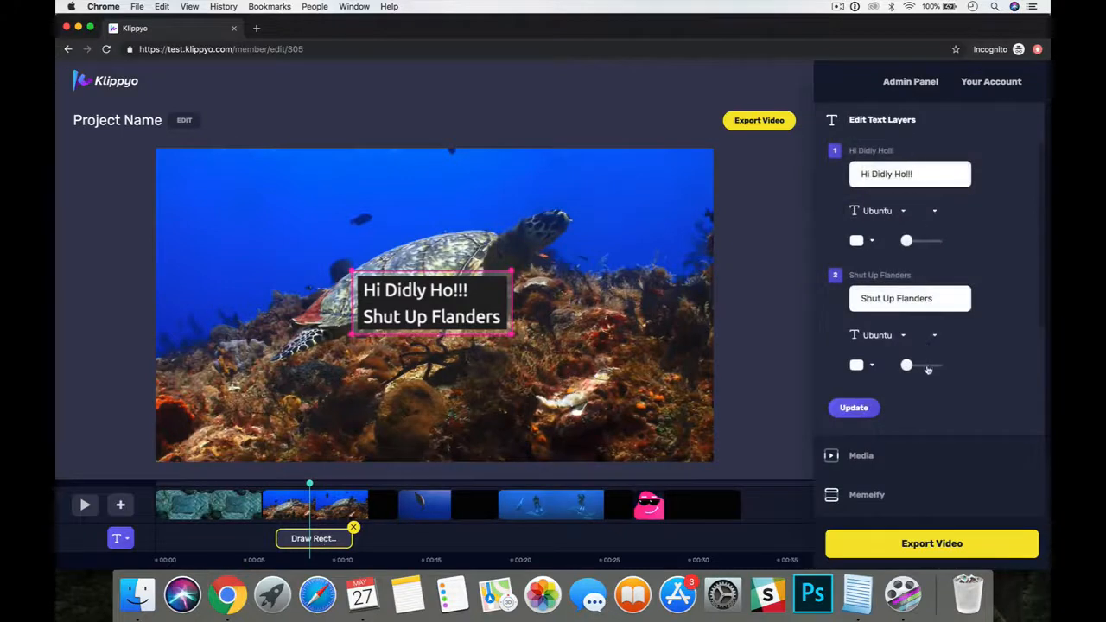
drag(920, 173, 852, 174)
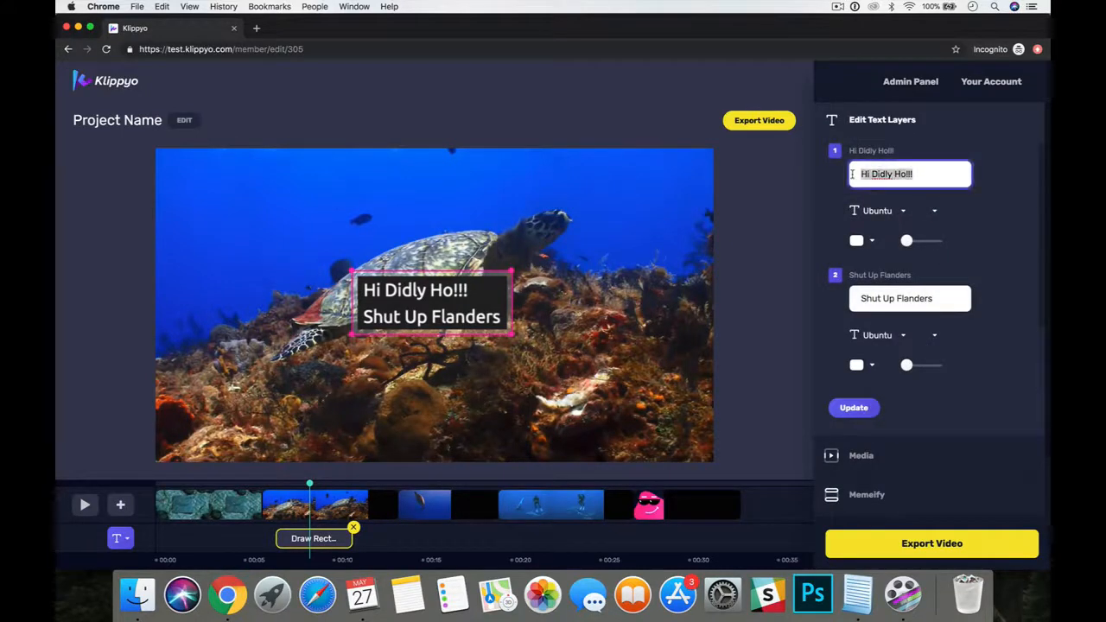
text(Ev)
text(er Wanted To Dive With)
key(BackSpace)
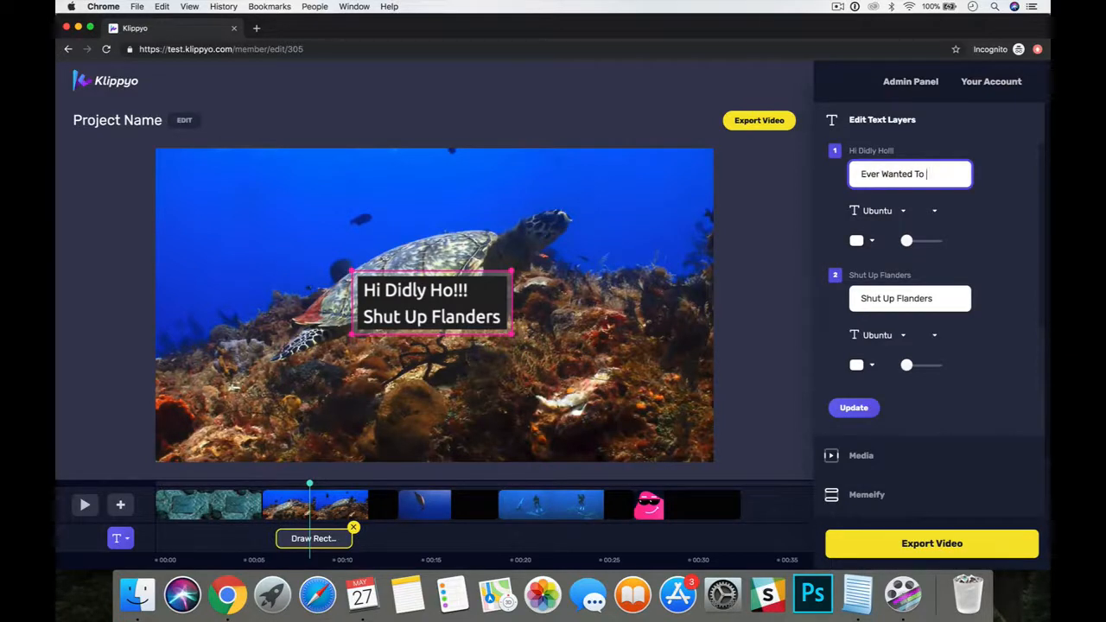
text(Swim With Turtles?)
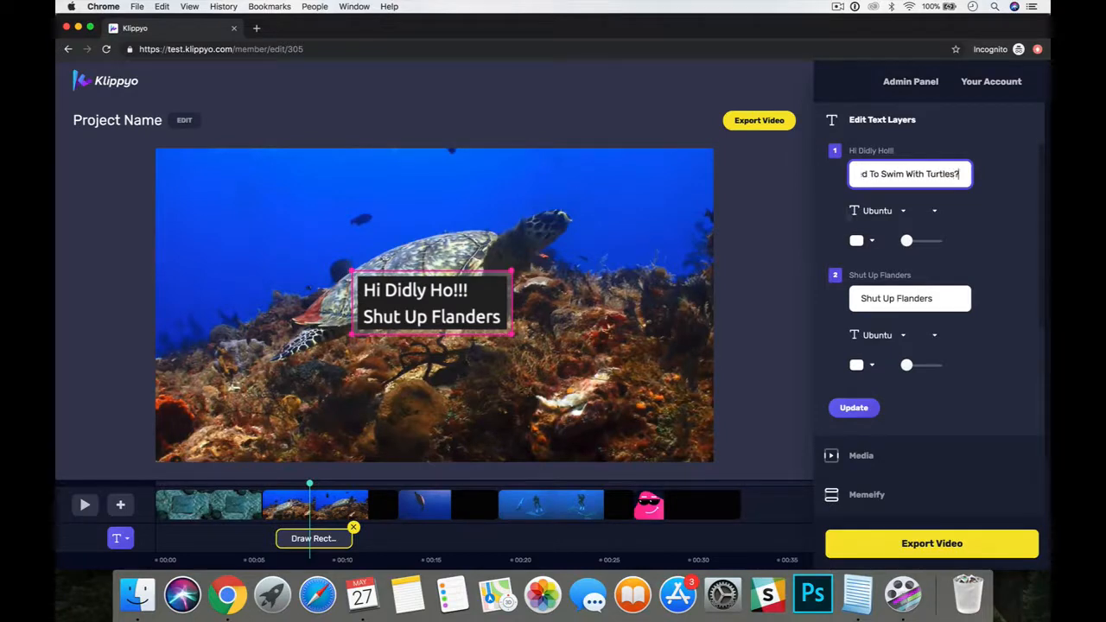
Replace the second line of the text animation with "Now You Can With Our School.".
triple_click(872, 297)
text(Now Yo)
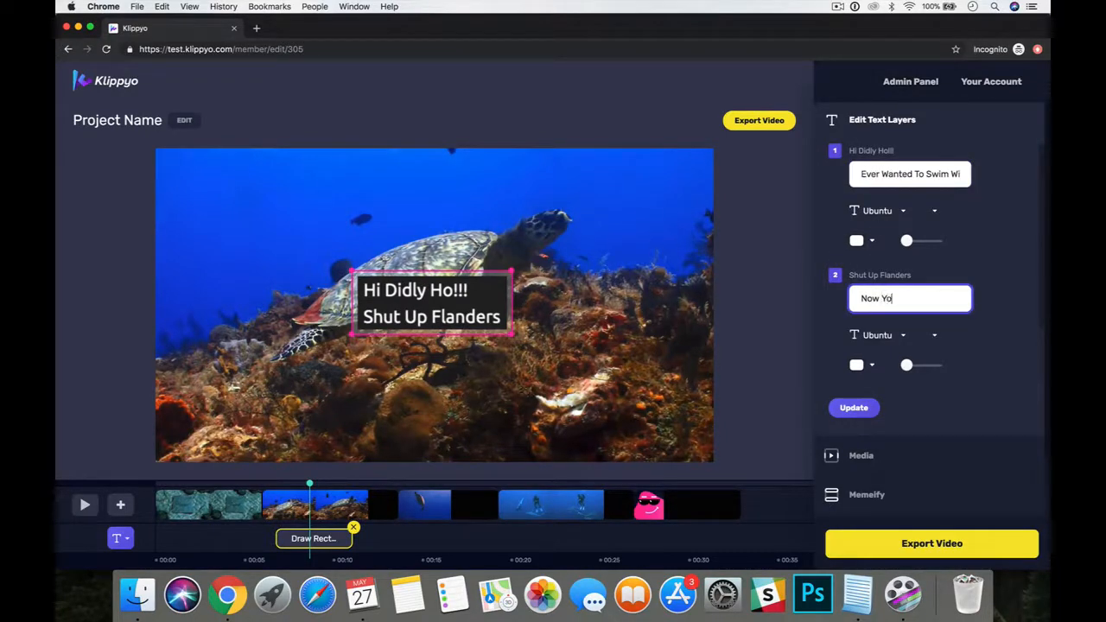
text(ch)
key(BackSpace)
key(BackSpace)
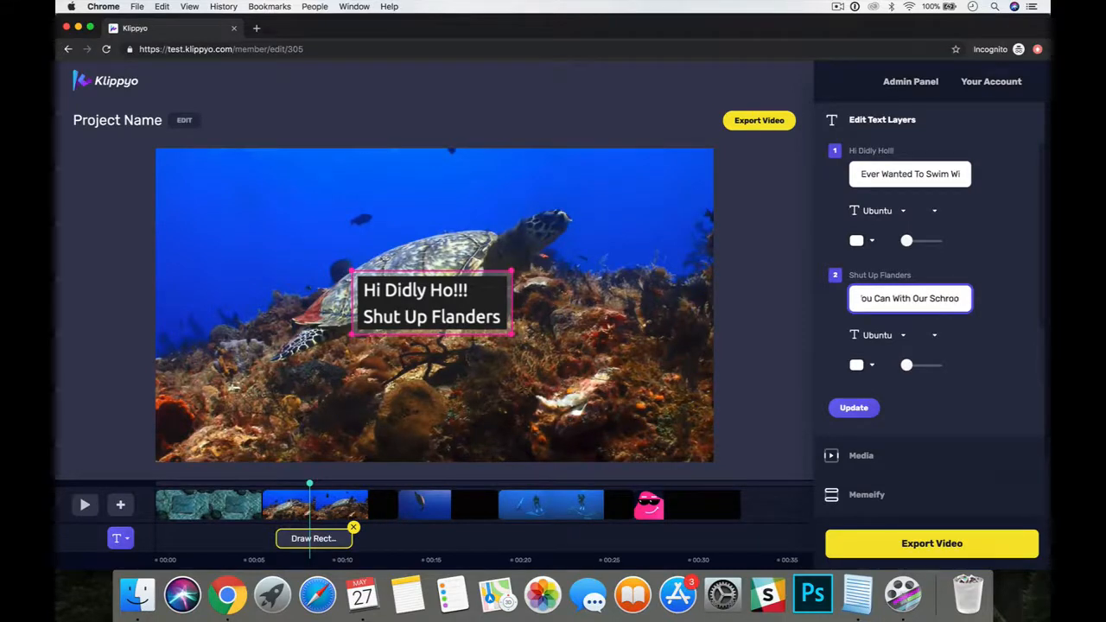
text(ol.)
scroll(867, 368, down, 2)
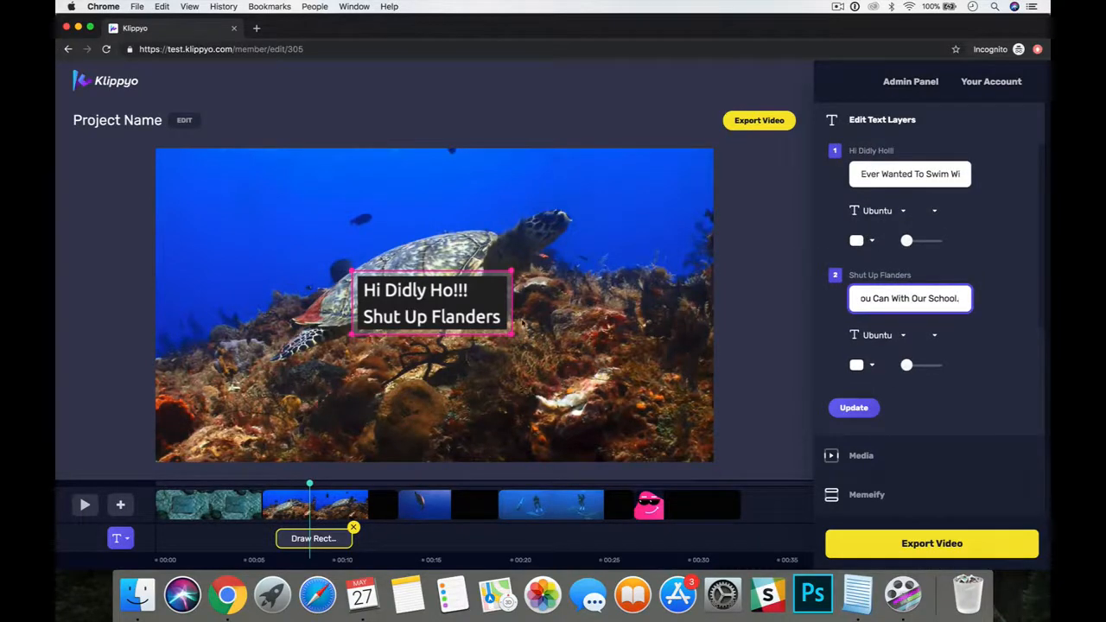
Change the font of the text animation's first line to Bangers.
click(874, 211)
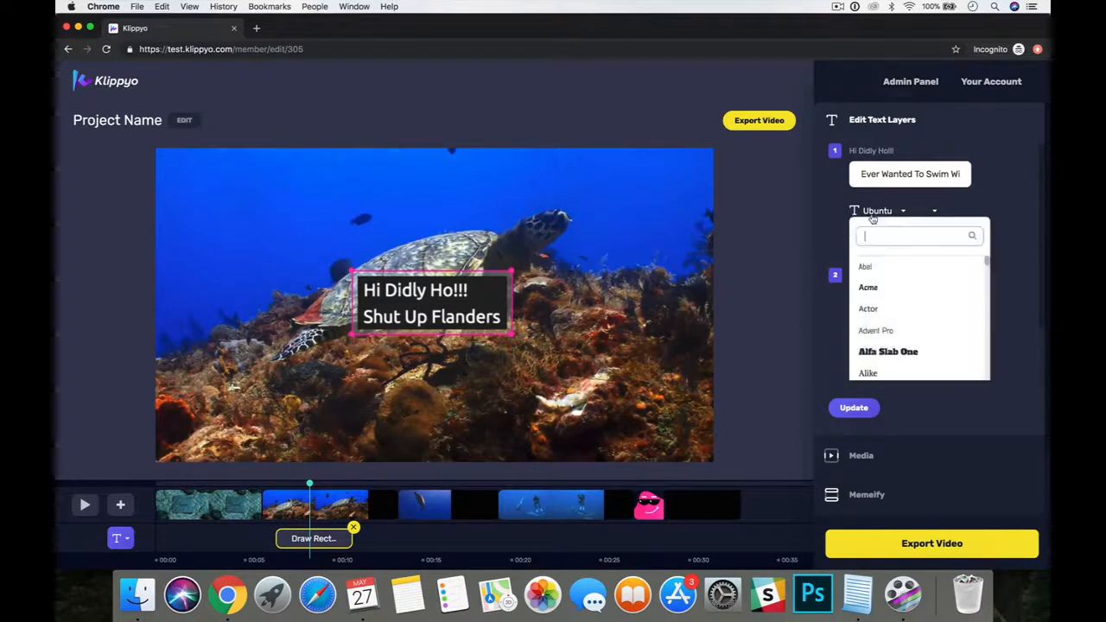
scroll(894, 282, down, 5)
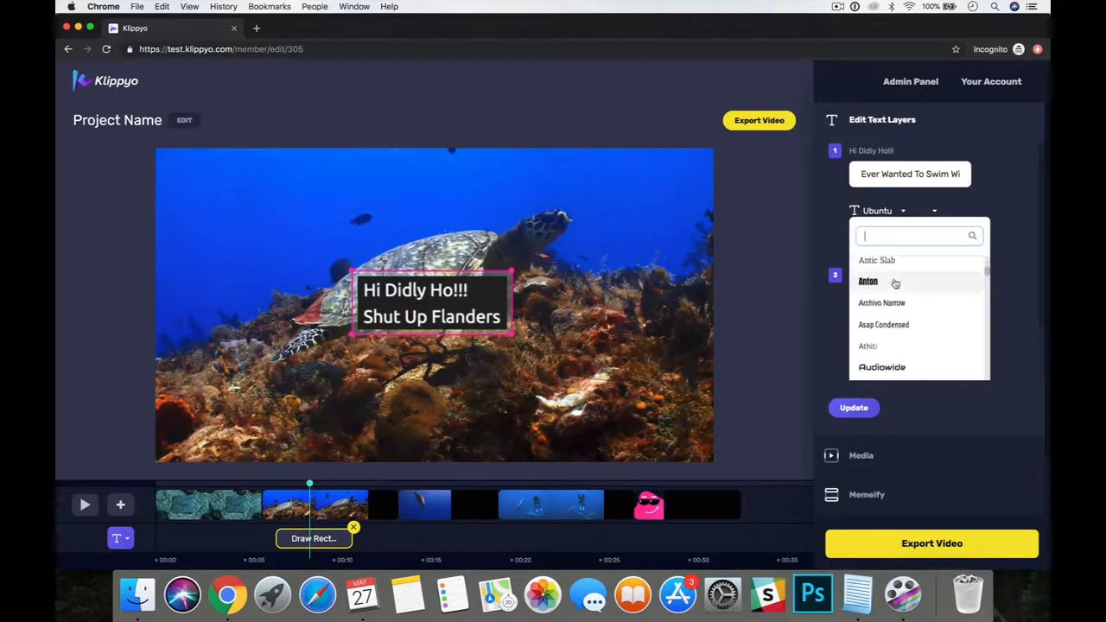
scroll(895, 283, down, 4)
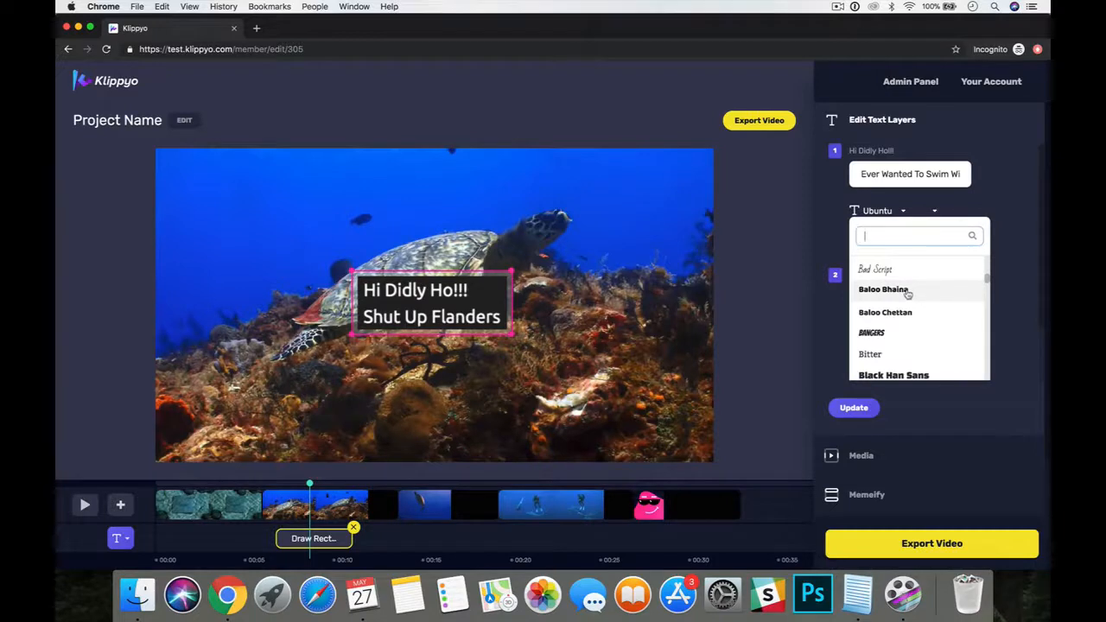
scroll(890, 300, down, 1)
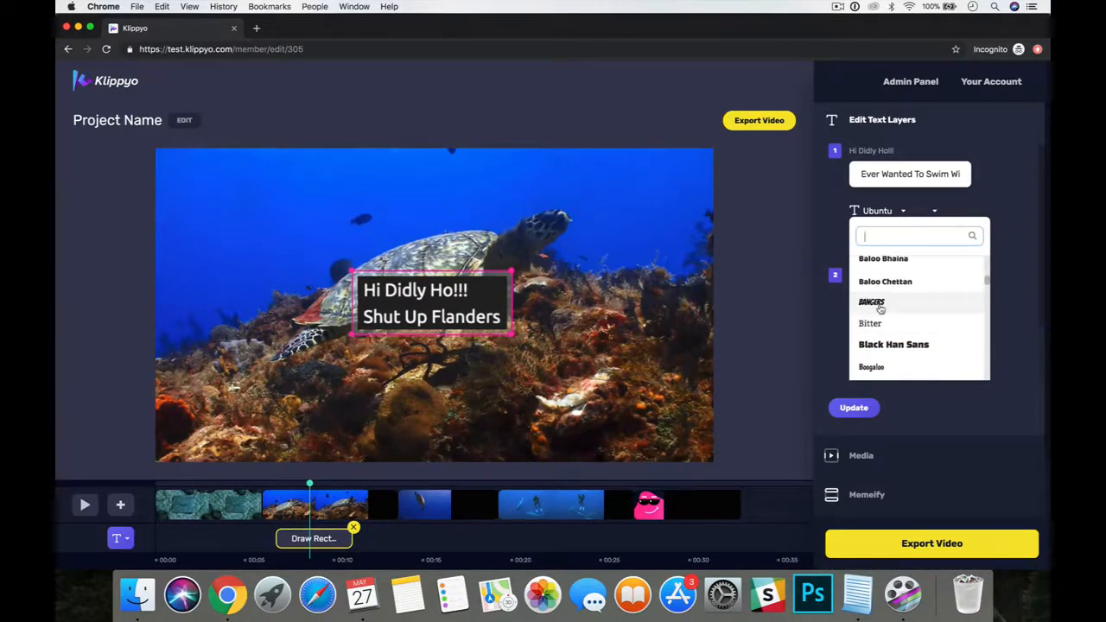
click(880, 302)
Change the font of the text animation's second line to Bangers as well.
click(875, 336)
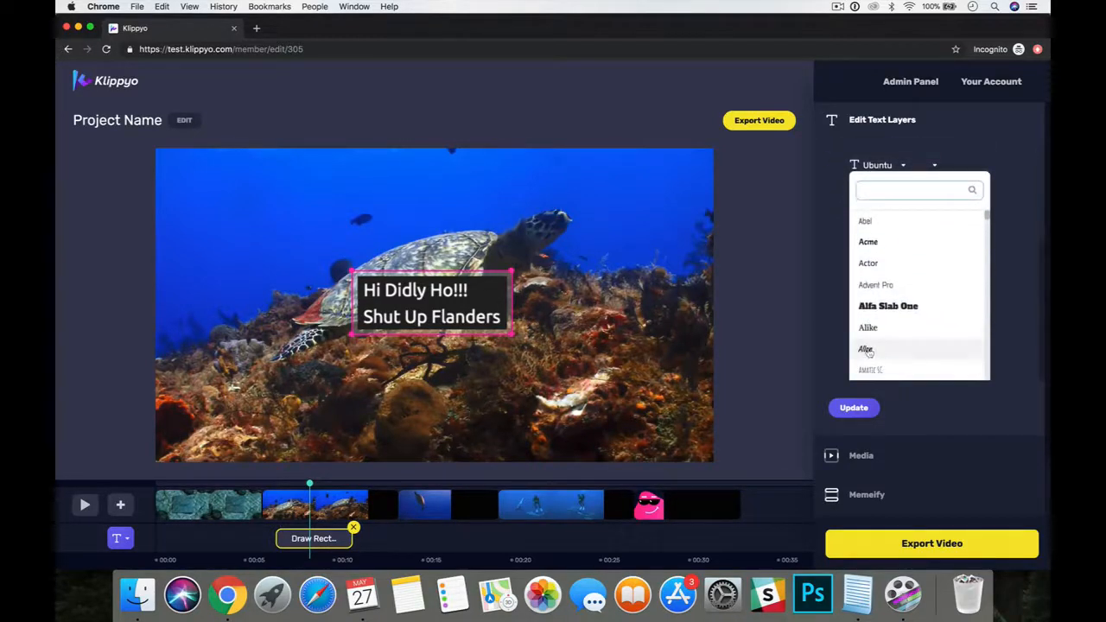
text(bangh)
key(BackSpace)
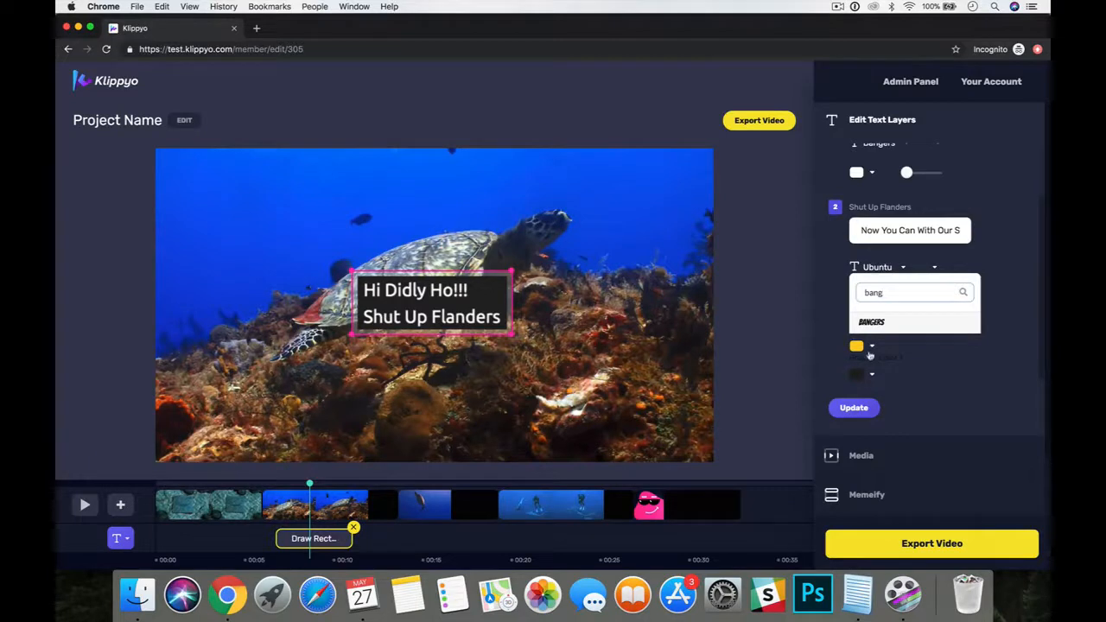
click(871, 322)
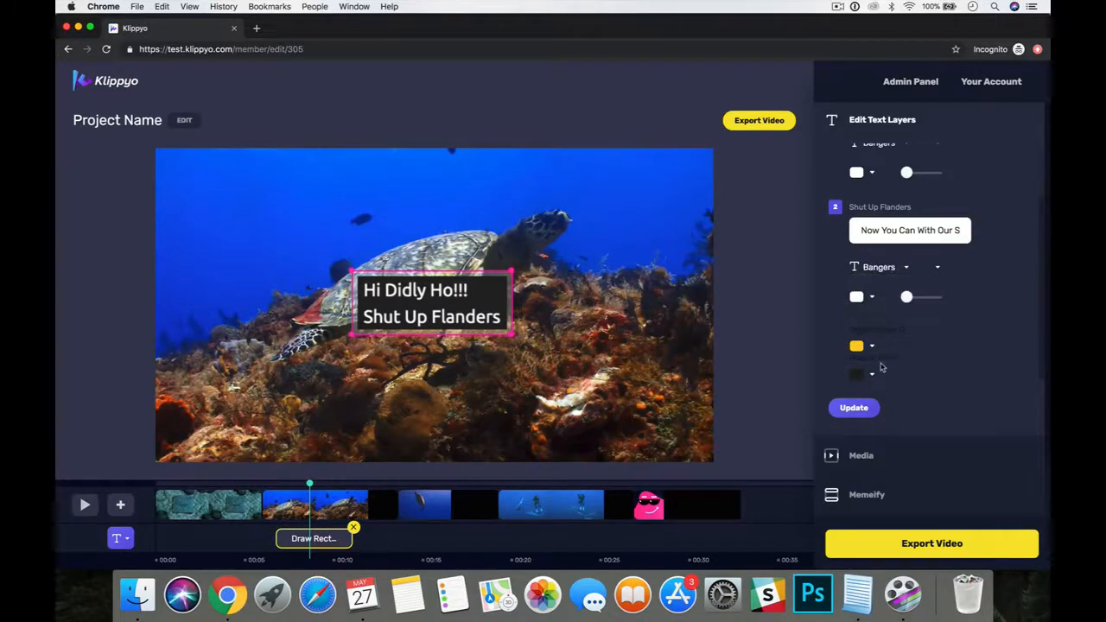
Set the text animation's yellow graphic color to blue #0000ff, update the animation and preview it over the reef turtle clip.
scroll(881, 368, down, 1)
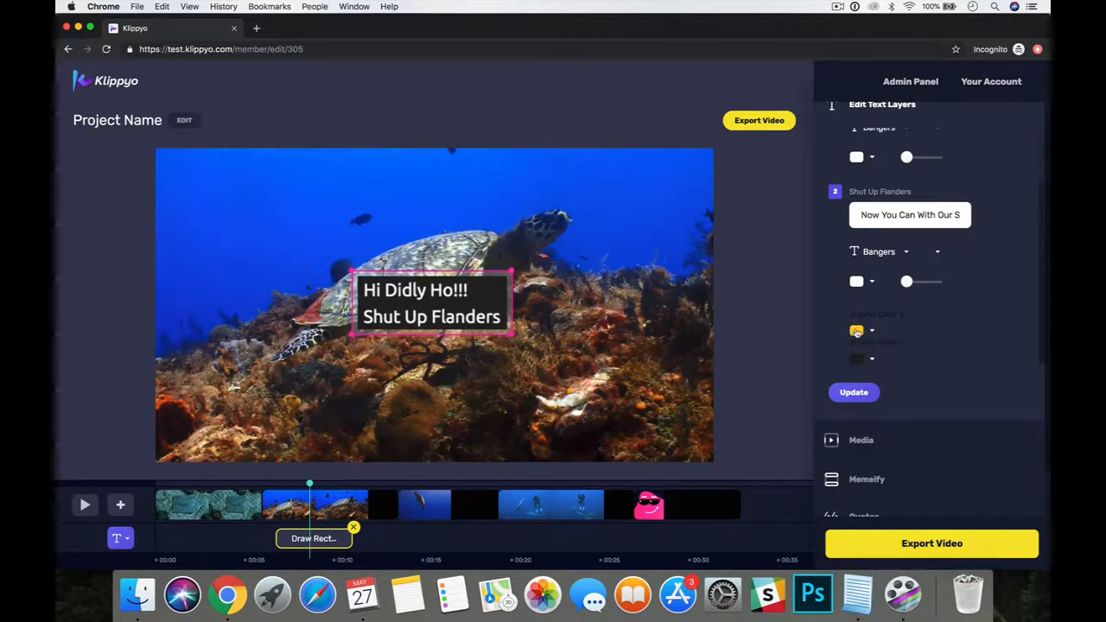
click(856, 332)
click(810, 370)
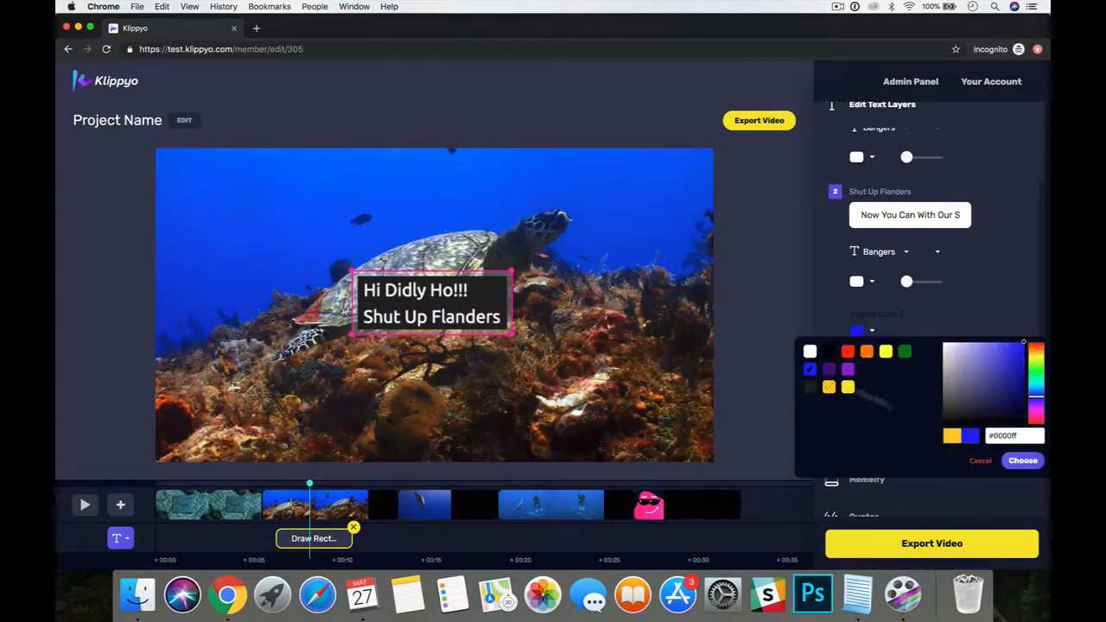
click(1023, 461)
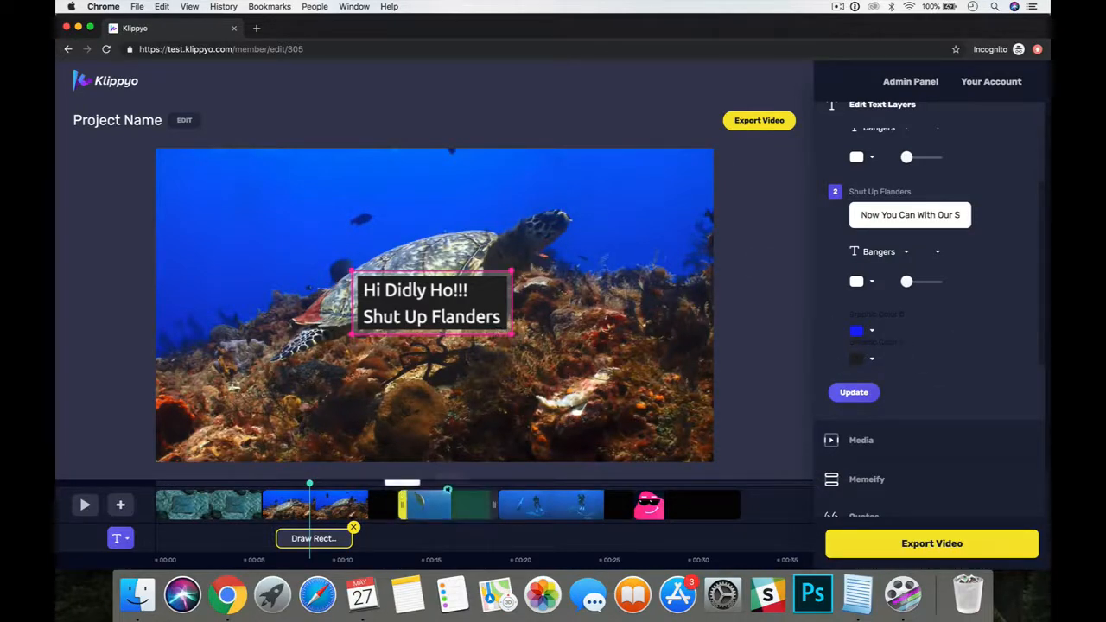
click(843, 392)
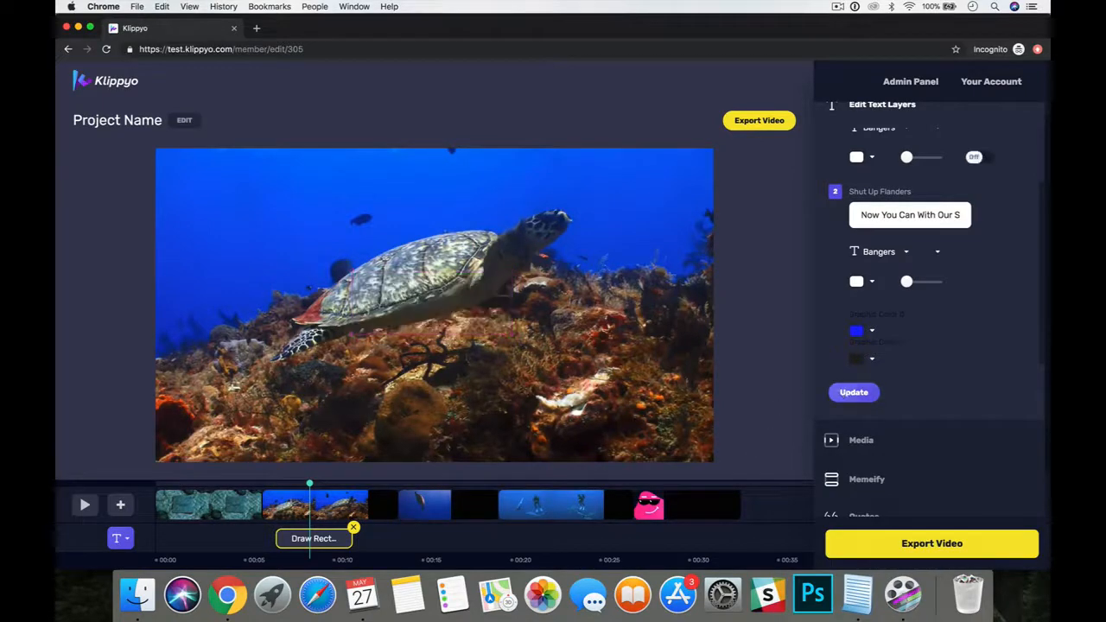
click(84, 505)
click(85, 505)
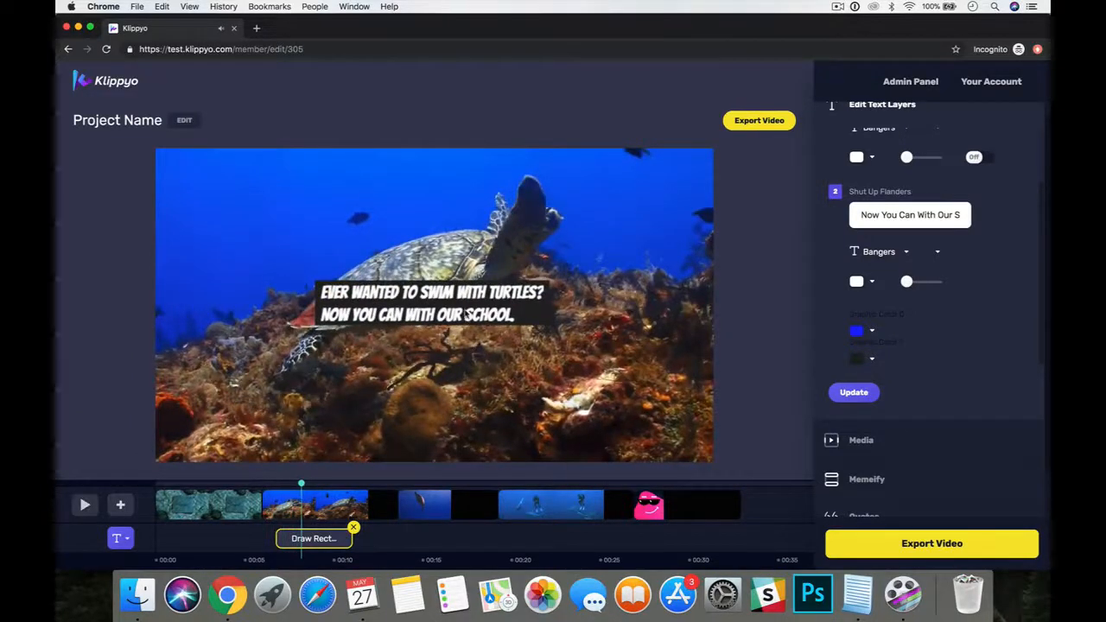
Enlarge the text animation's box, move it to the lower-left area of the video frame and play the reef turtle clip to check it.
click(317, 538)
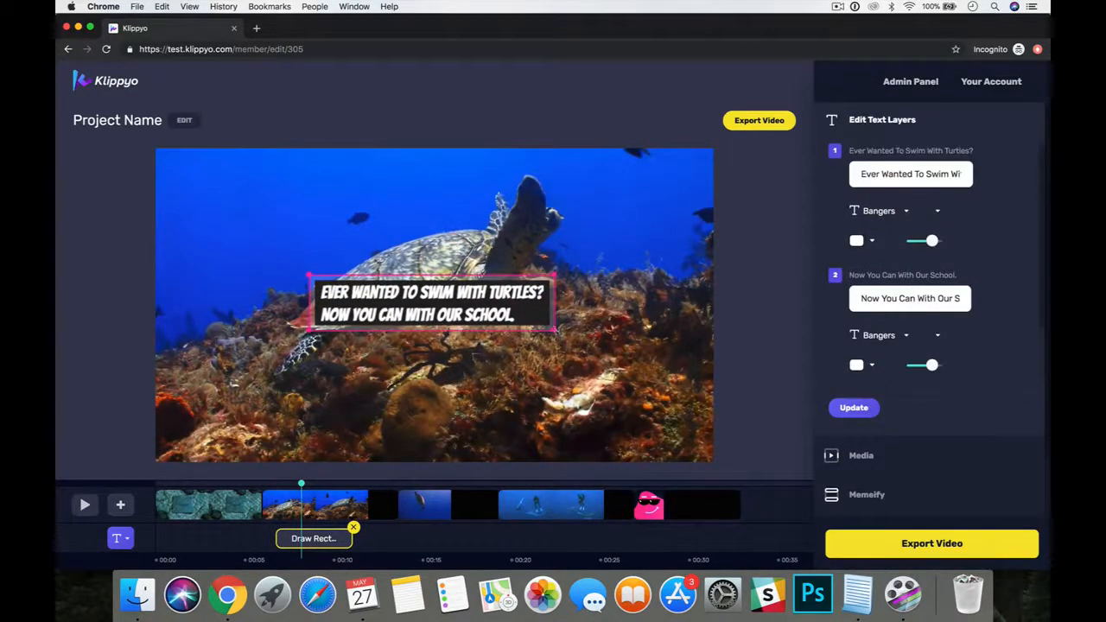
drag(555, 330, 654, 352)
drag(580, 329, 446, 422)
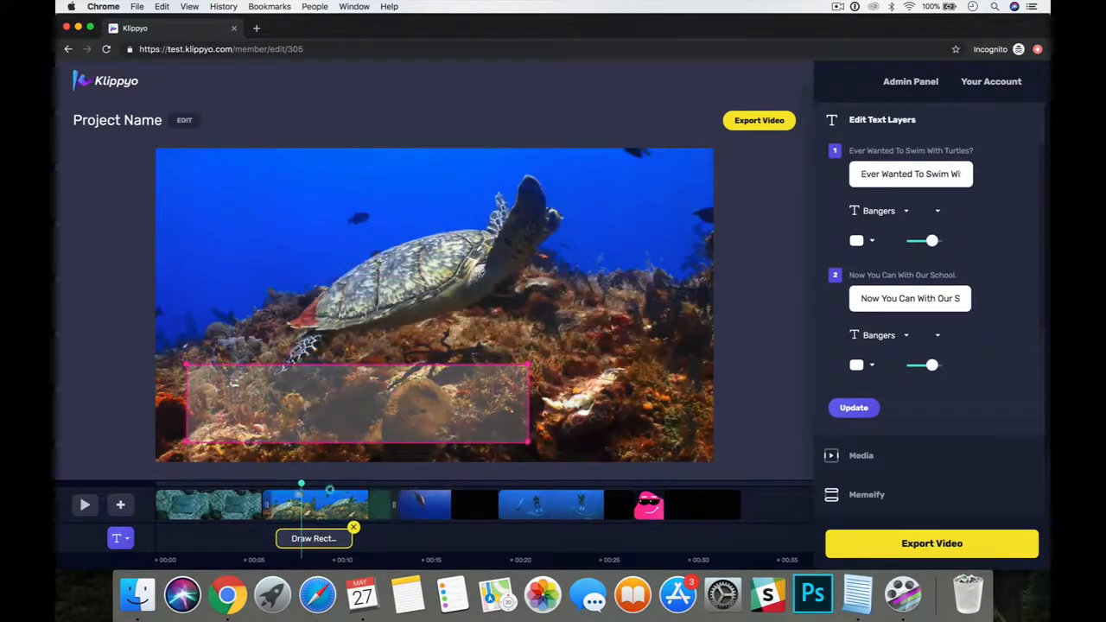
click(270, 486)
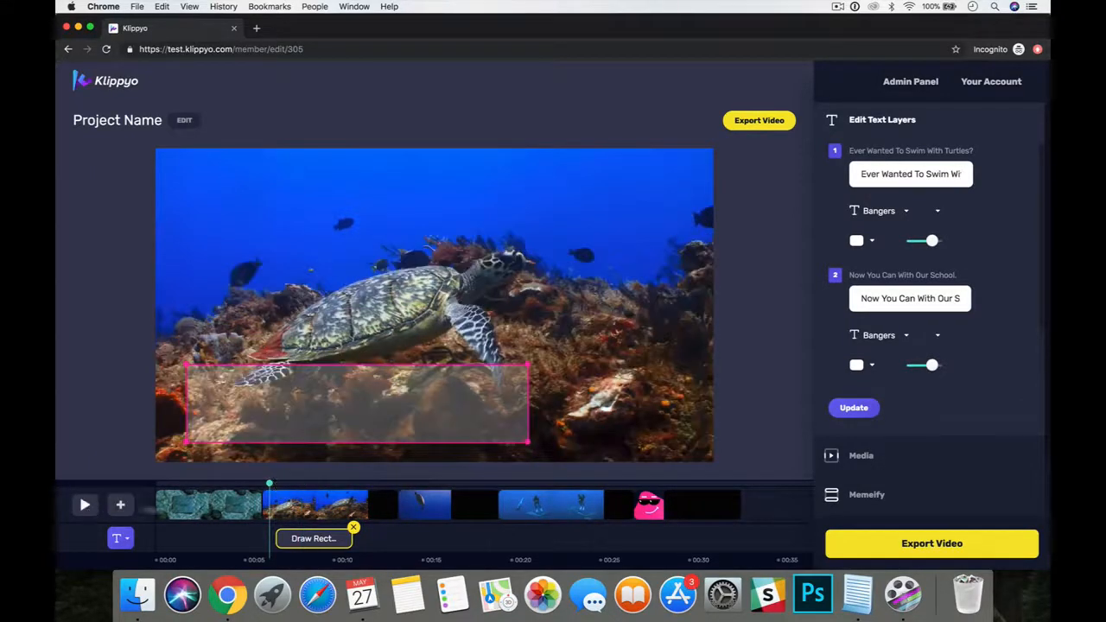
click(85, 504)
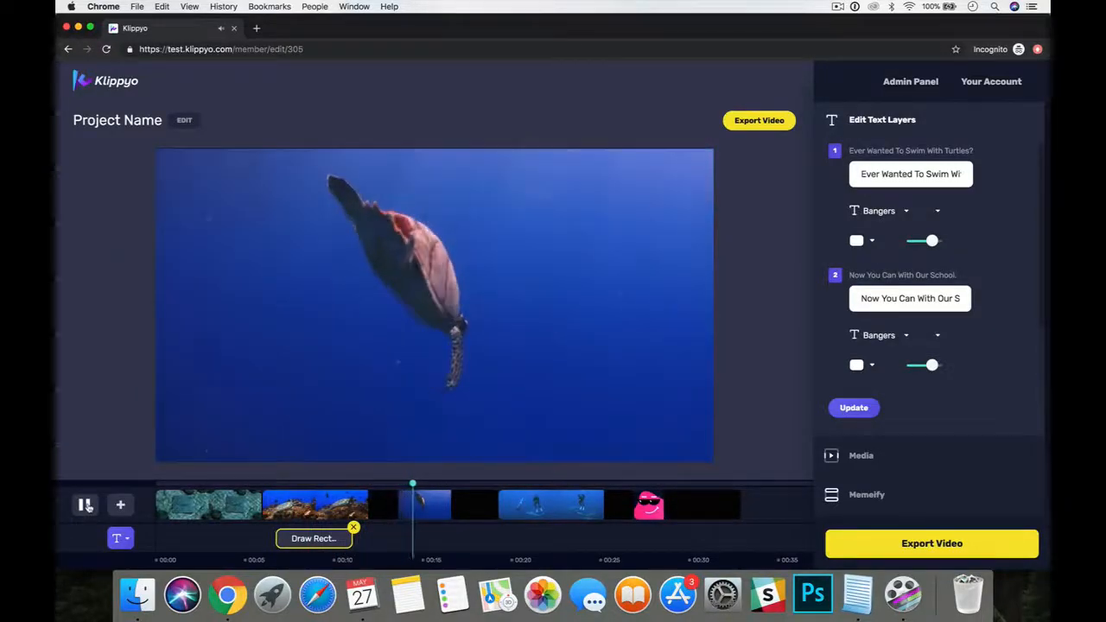
click(85, 505)
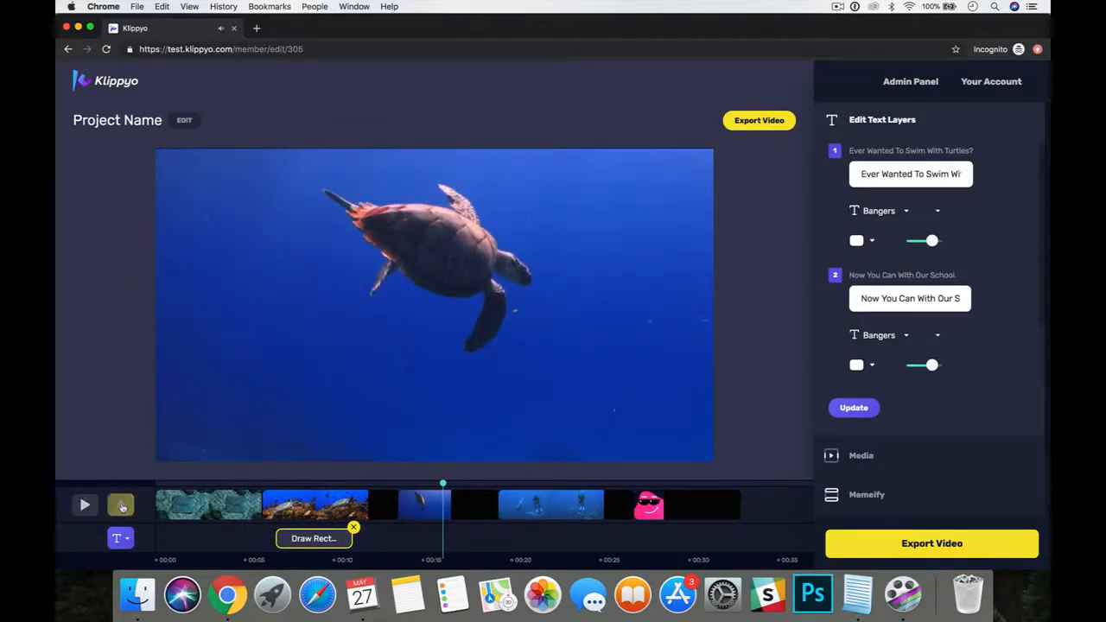
Add a second Draw Rect Fade text animation and move it beneath the open-water turtle clip on the timeline.
click(122, 508)
click(130, 544)
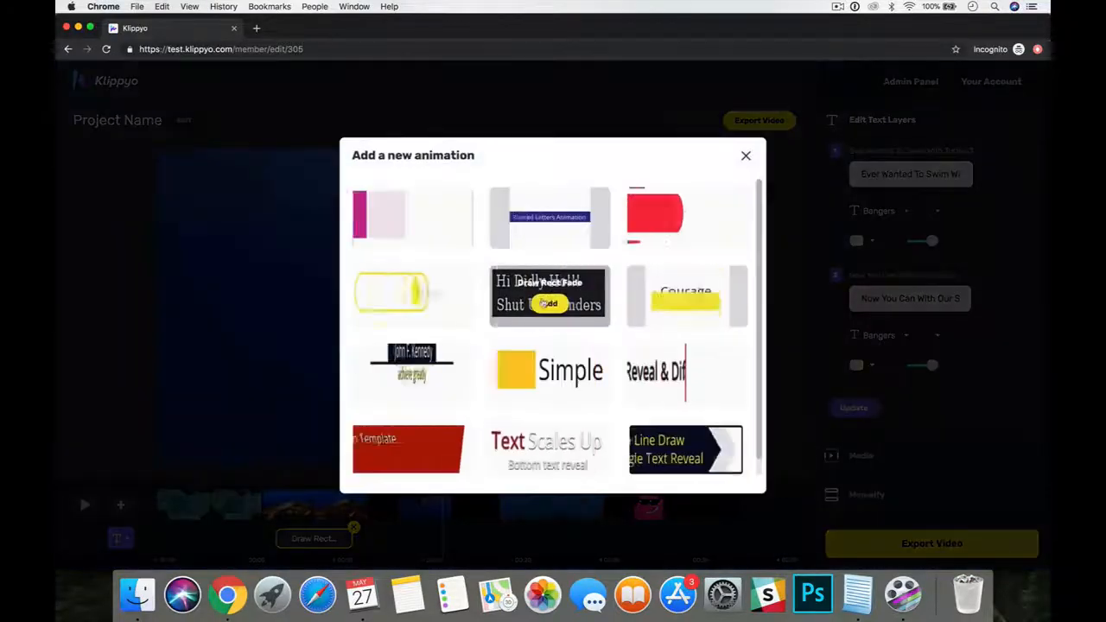
click(547, 304)
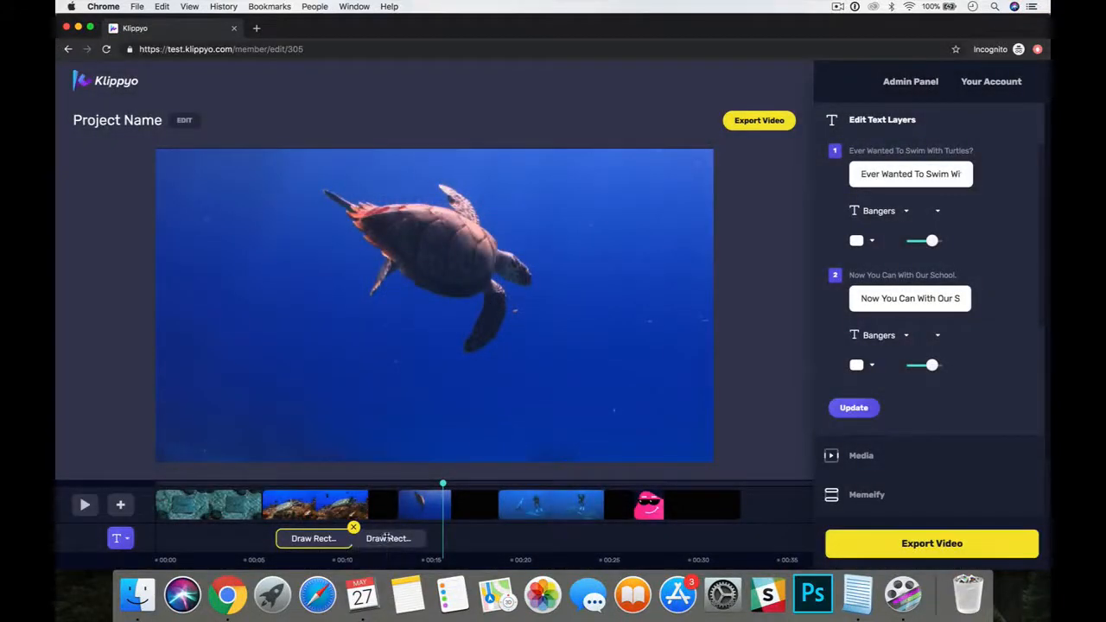
drag(382, 538, 441, 539)
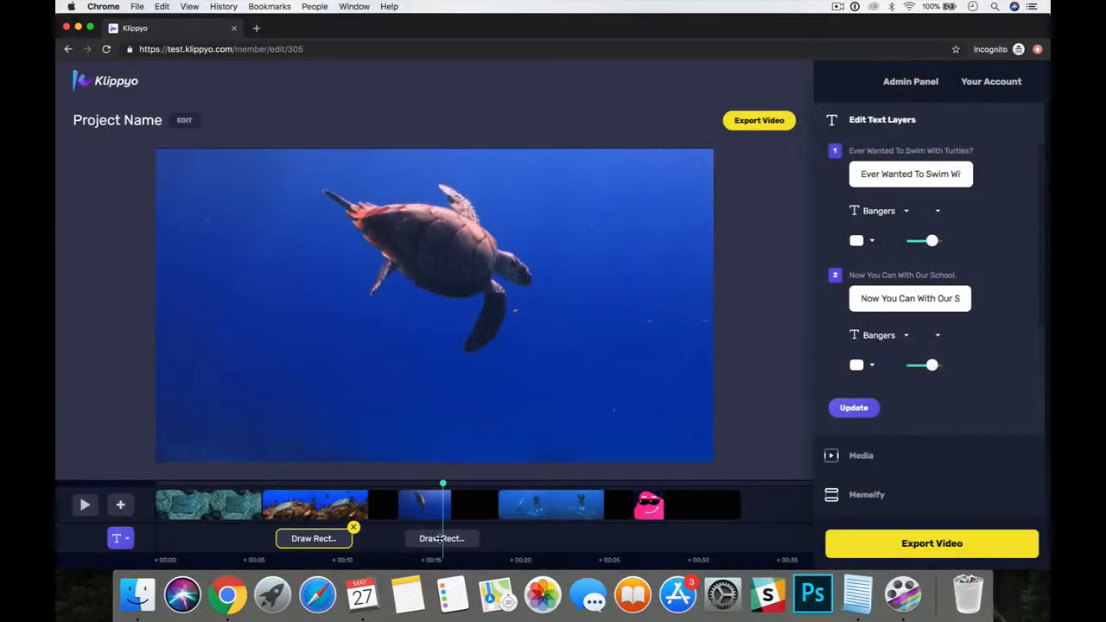
triple_click(905, 174)
text(BEginner)
key(BackSpace)
key(BackSpace)
key(BackSpace)
key(BackSpace)
key(BackSpace)
key(BackSpace)
key(BackSpace)
text(eginners To A)
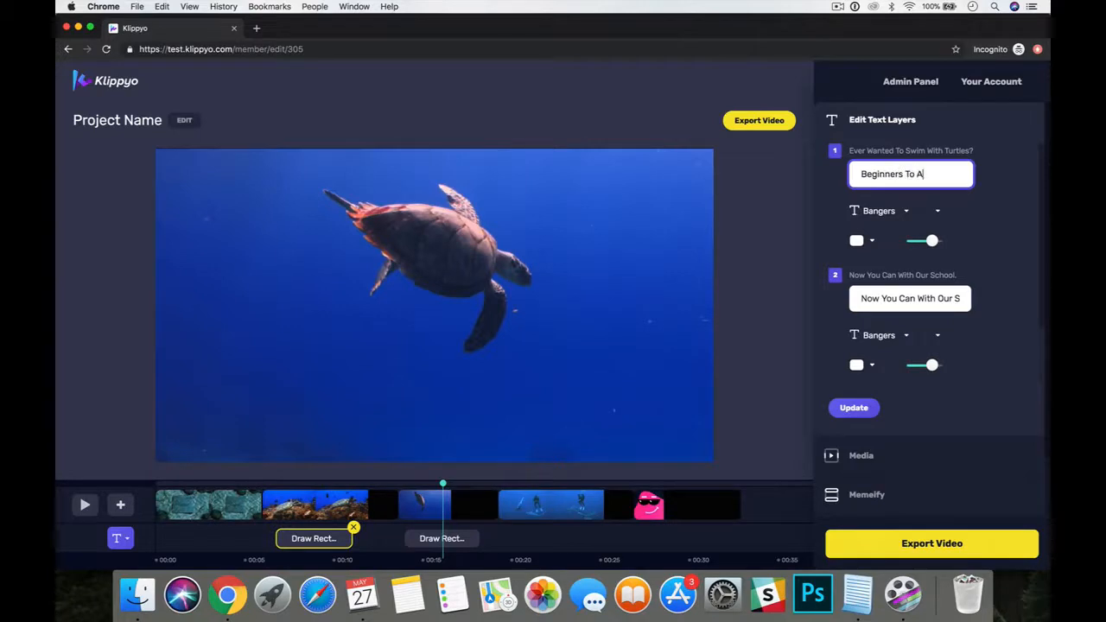
text(dvanced Well)
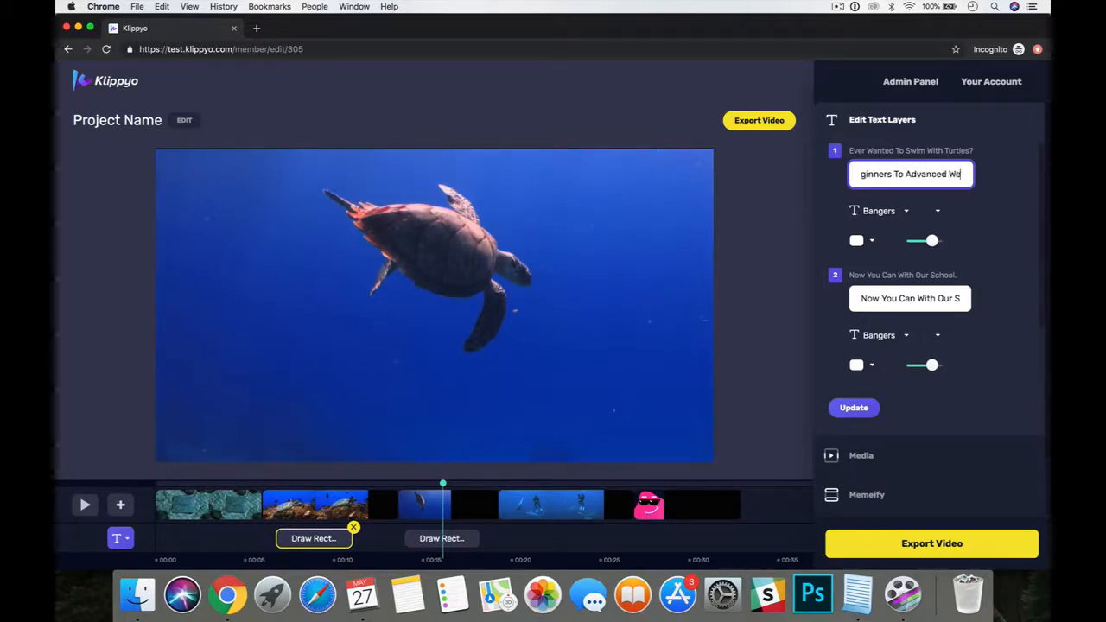
triple_click(904, 298)
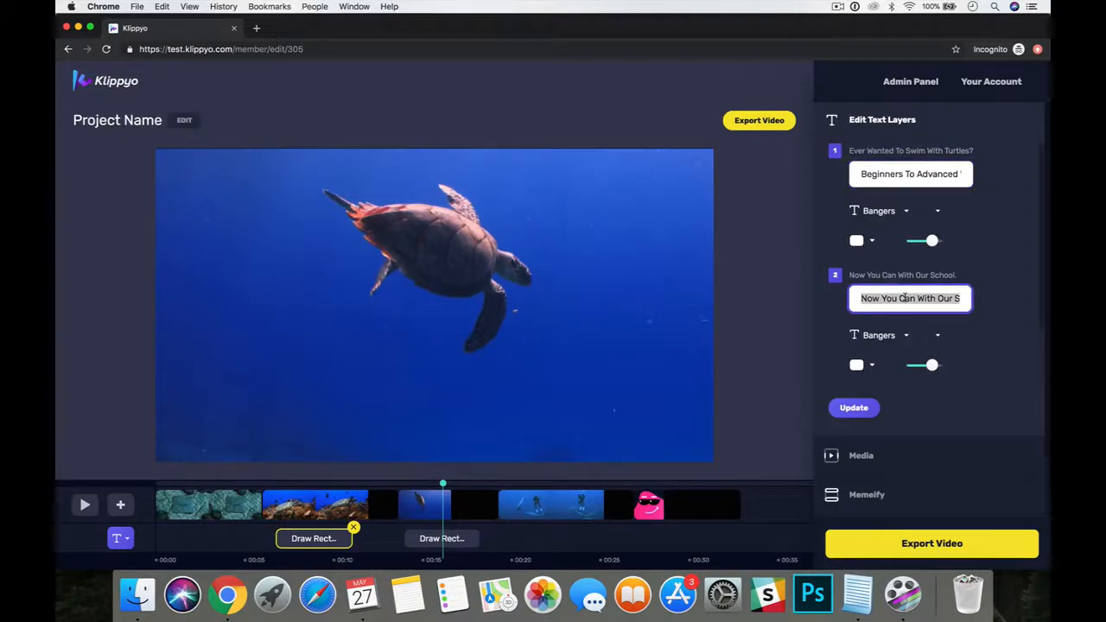
text(All Scuab Diving)
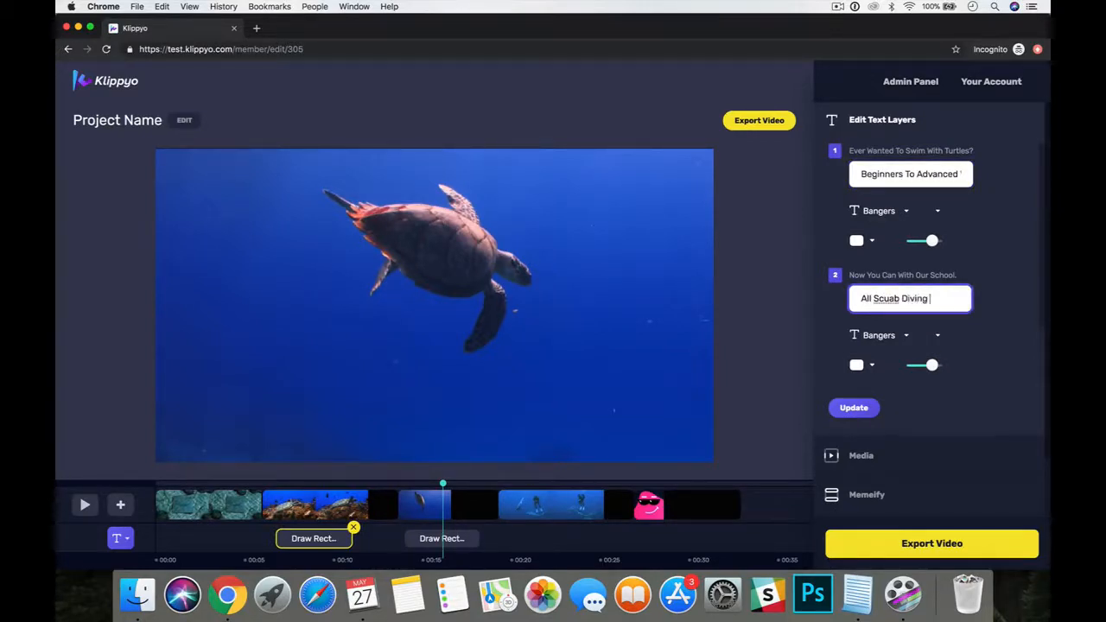
key(BackSpace)
key(BackSpace)
key(BackSpace)
key(BackSpace)
key(BackSpace)
key(BackSpace)
key(BackSpace)
text(ba Diving Equipmen)
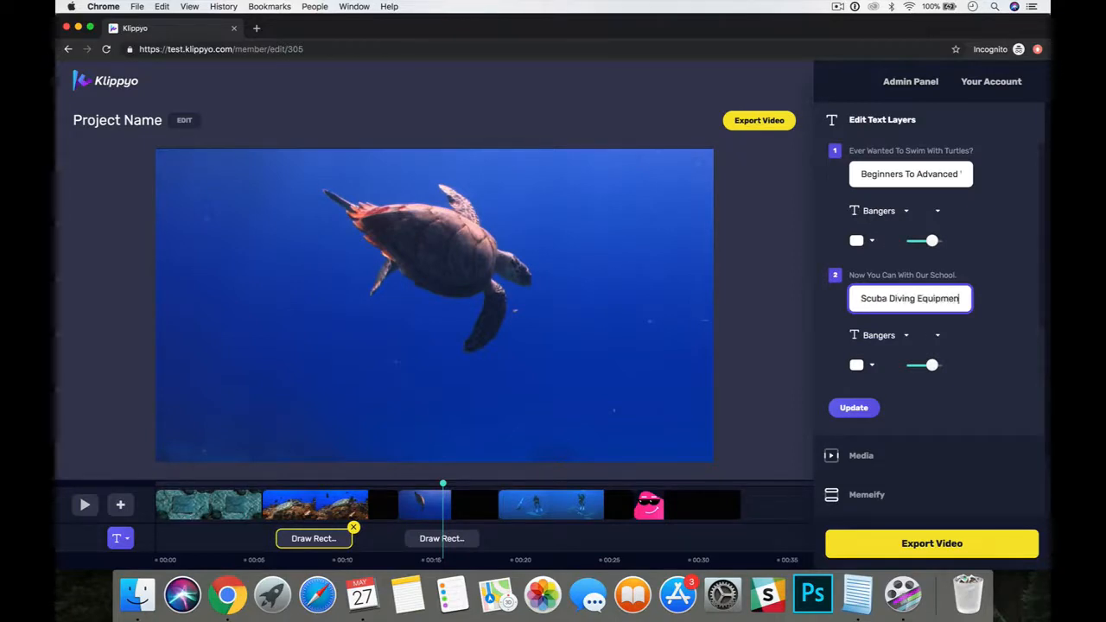
text(t Included.)
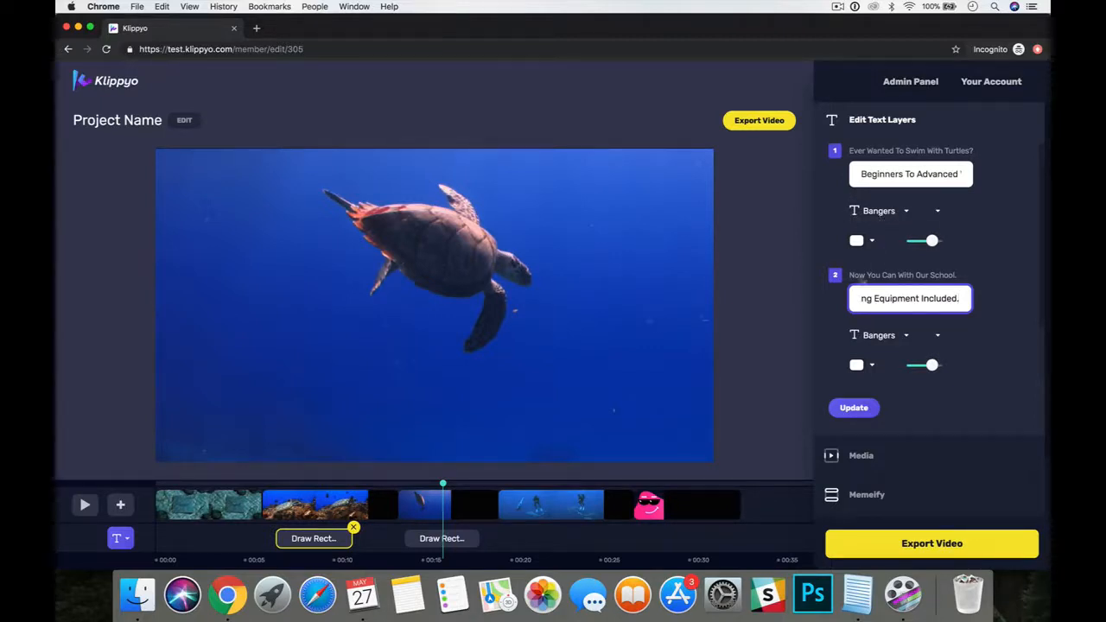
Select the second text animation, under the open-water turtle clip, and replace its first line "Hi Didly Ho!!!".
click(442, 542)
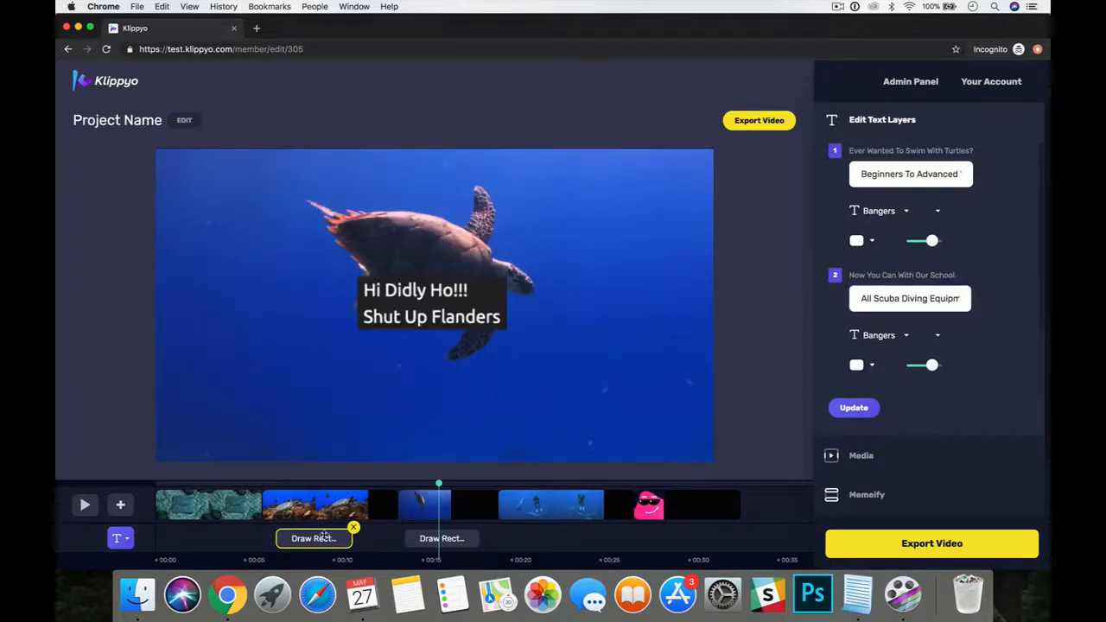
click(432, 541)
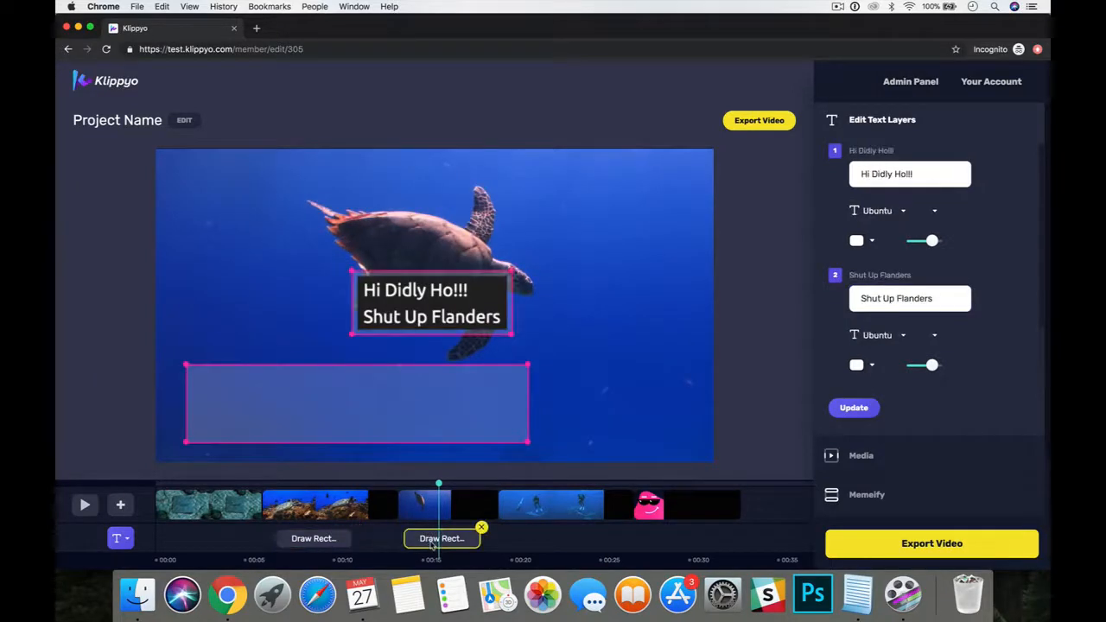
triple_click(910, 175)
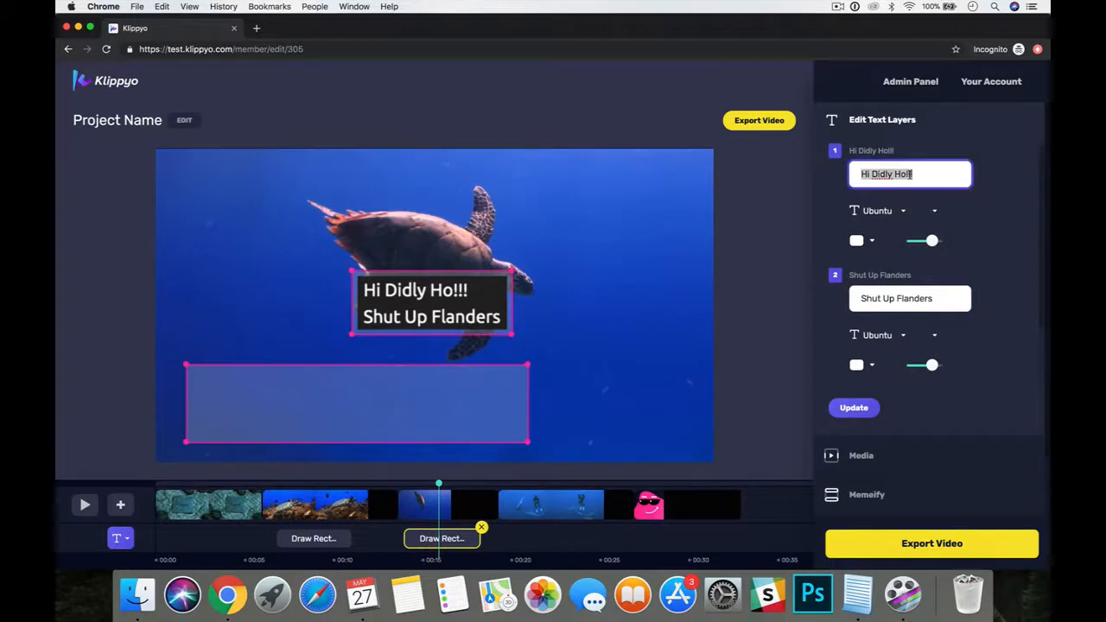